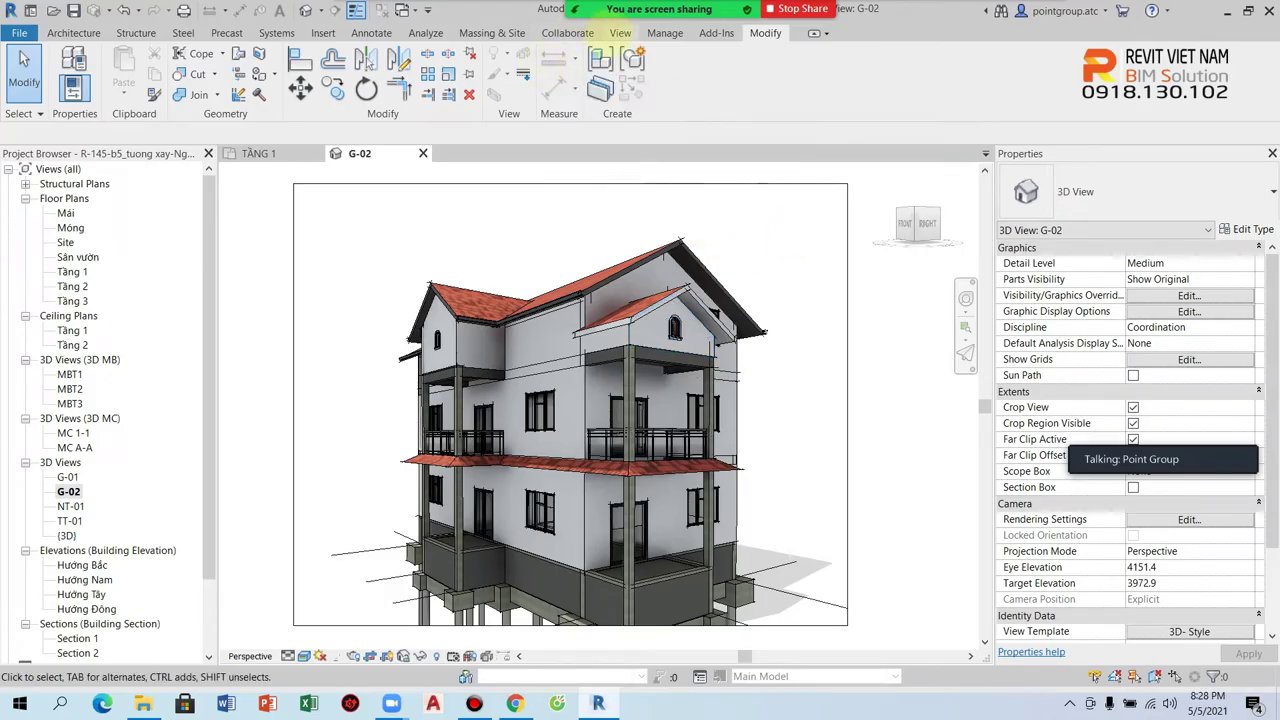
Step: Start Render in Cloud from the View tab, disabling the welcome message for next time
left_click(619, 33)
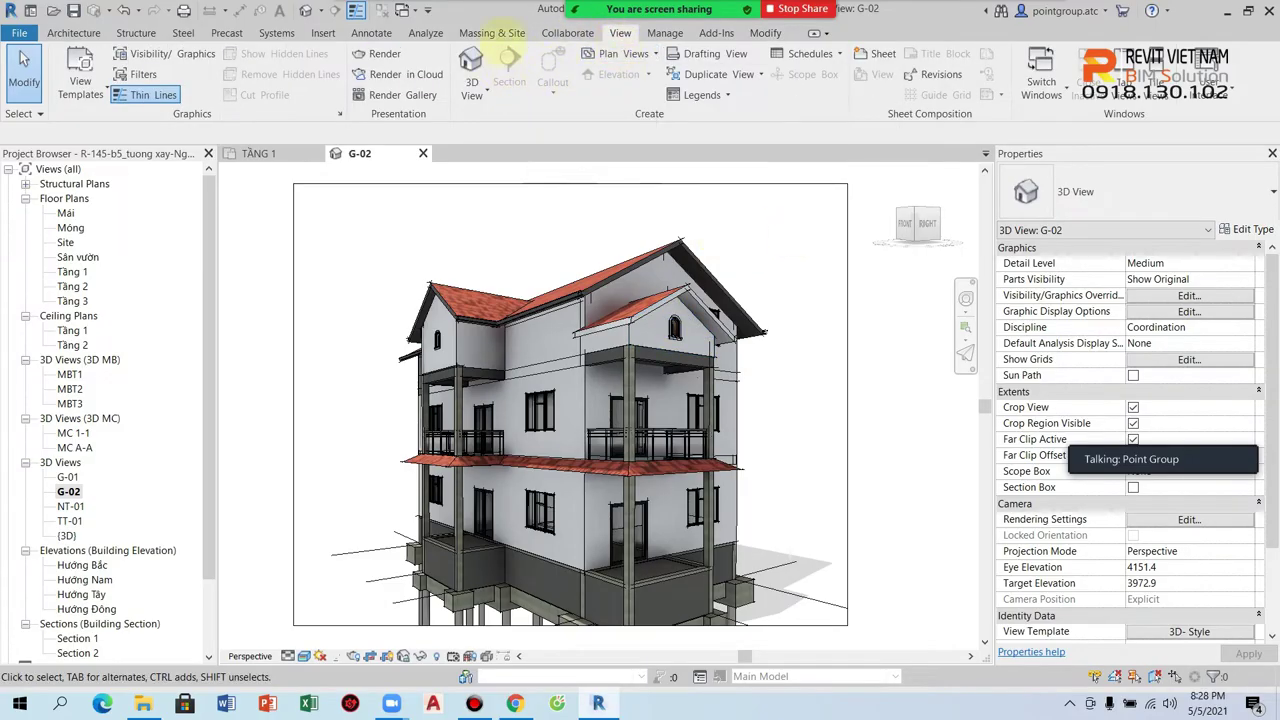
left_click(405, 74)
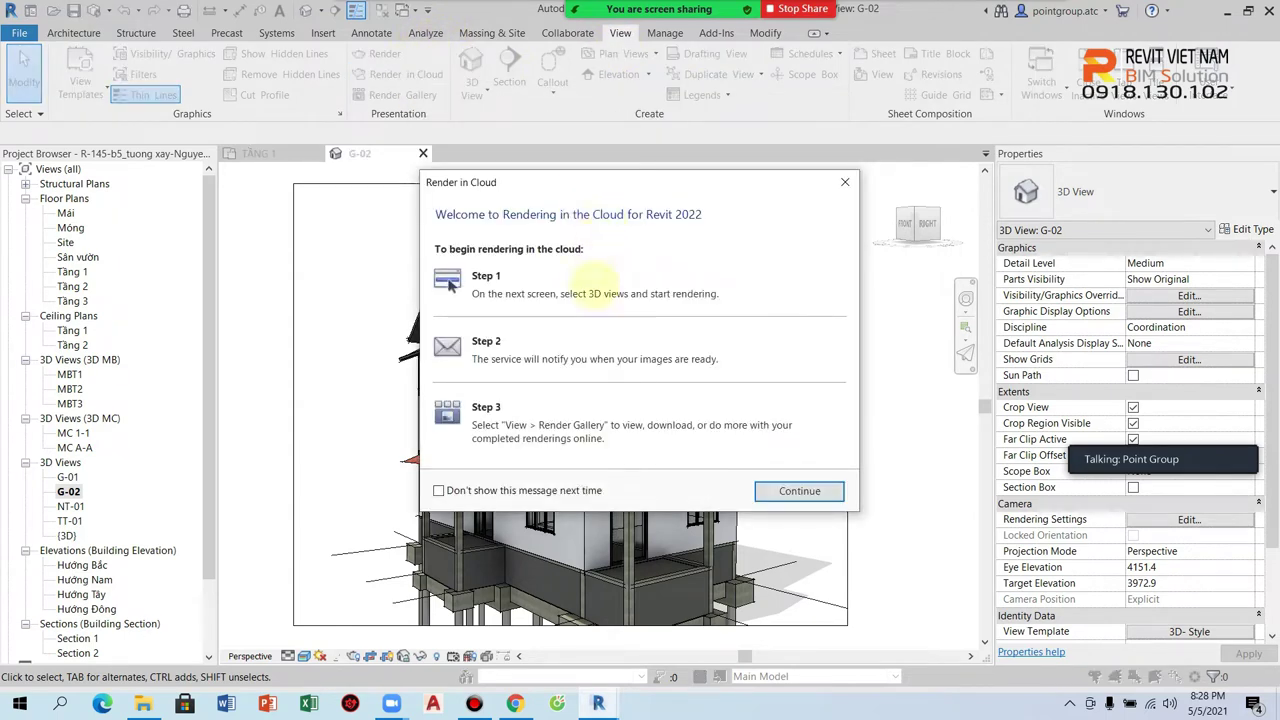
left_click(439, 490)
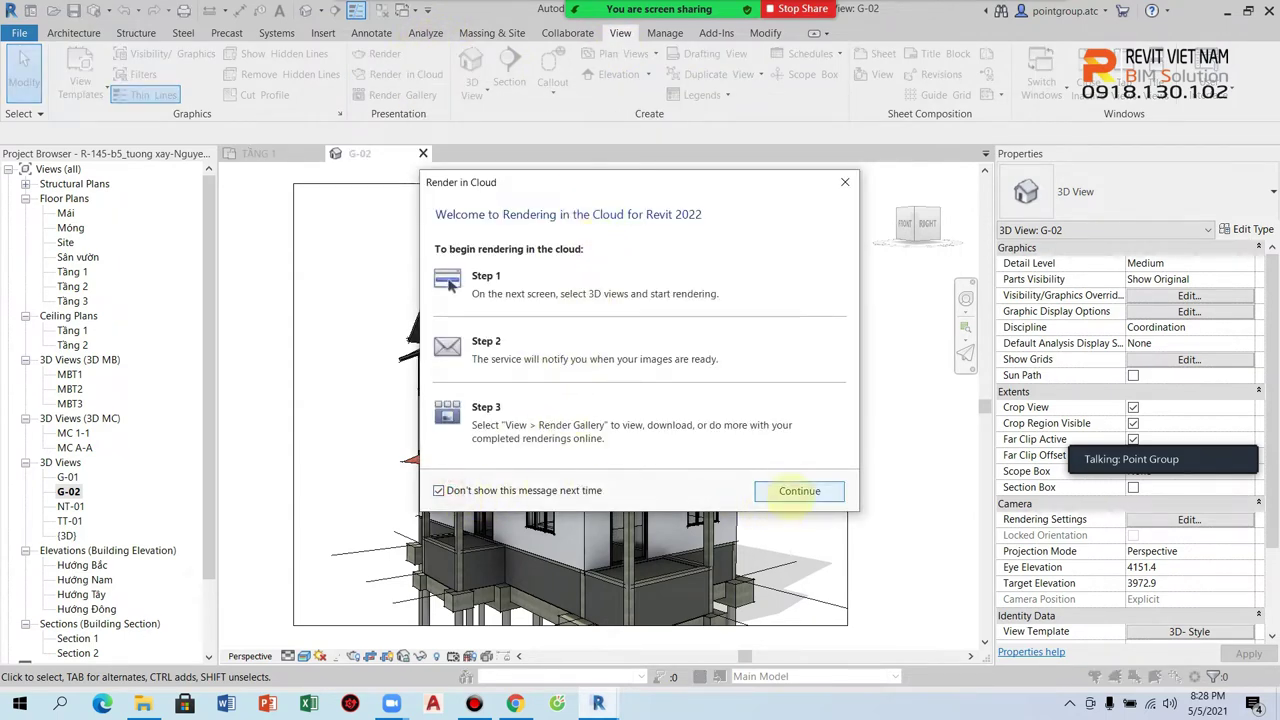
left_click(790, 490)
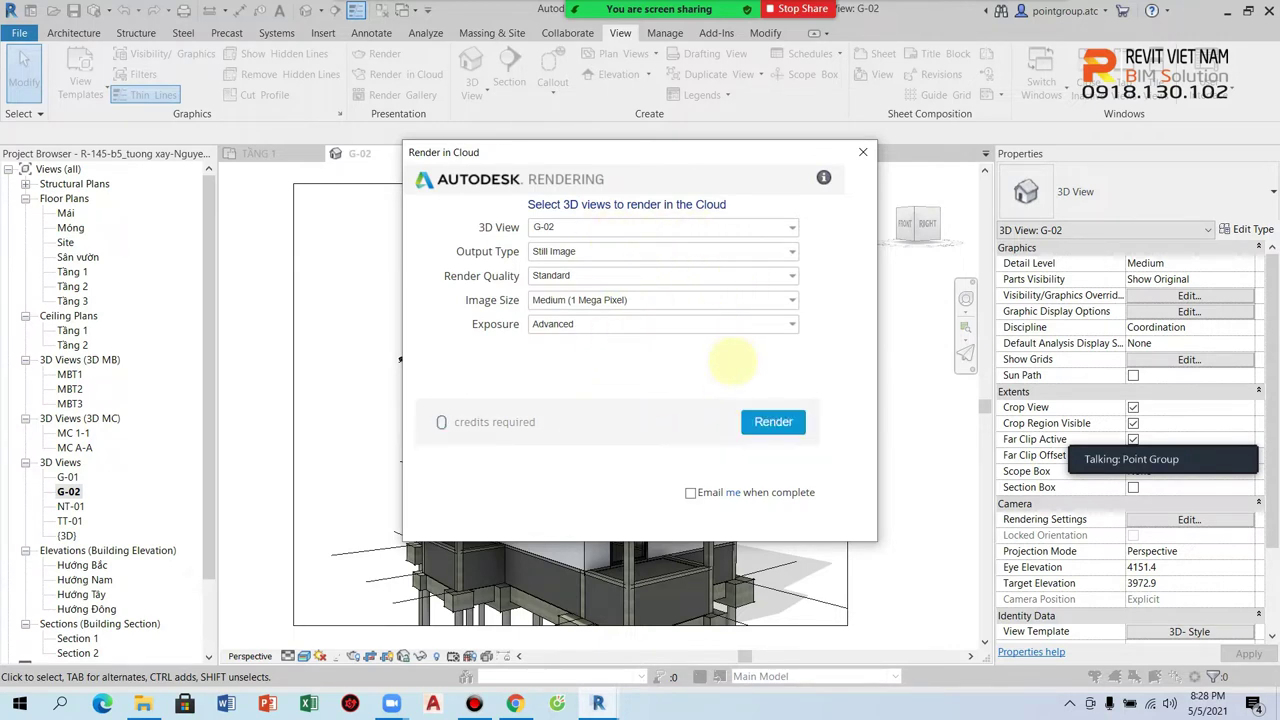
Step: Select all 3D views except (3D), submit them for cloud rendering, and accept the missing-images warning
left_click(644, 229)
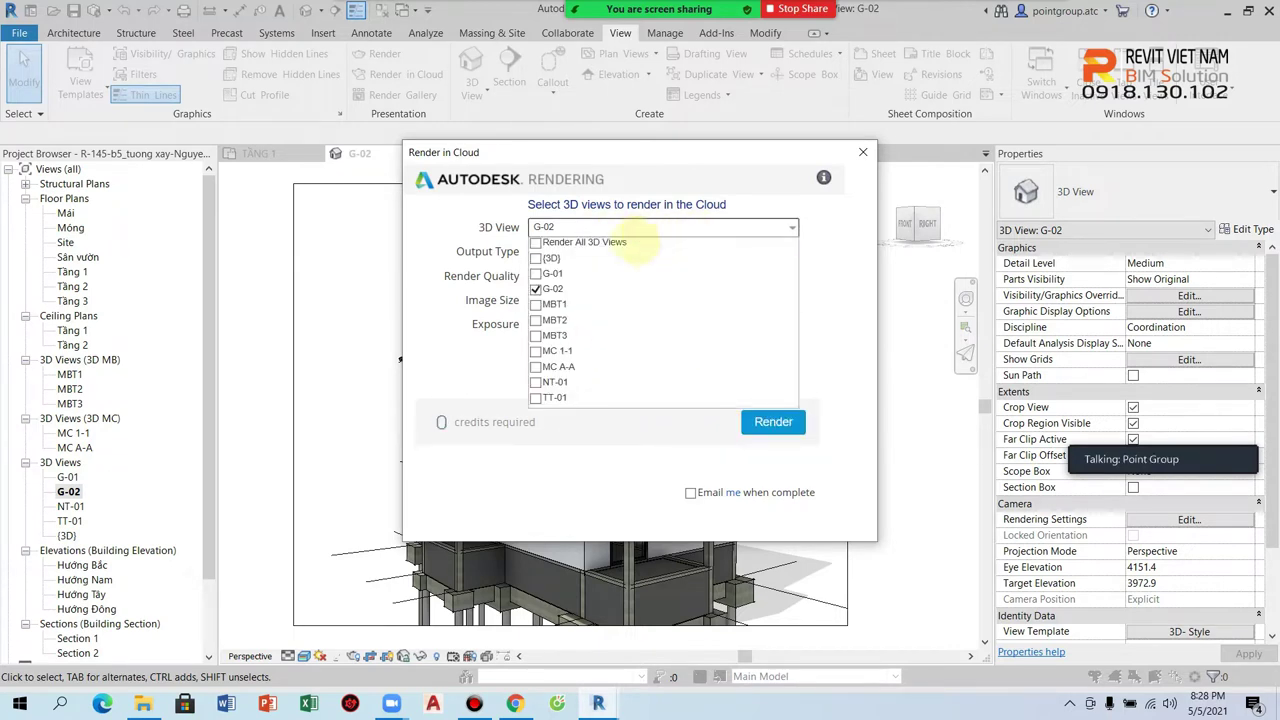
left_click(545, 242)
left_click(536, 258)
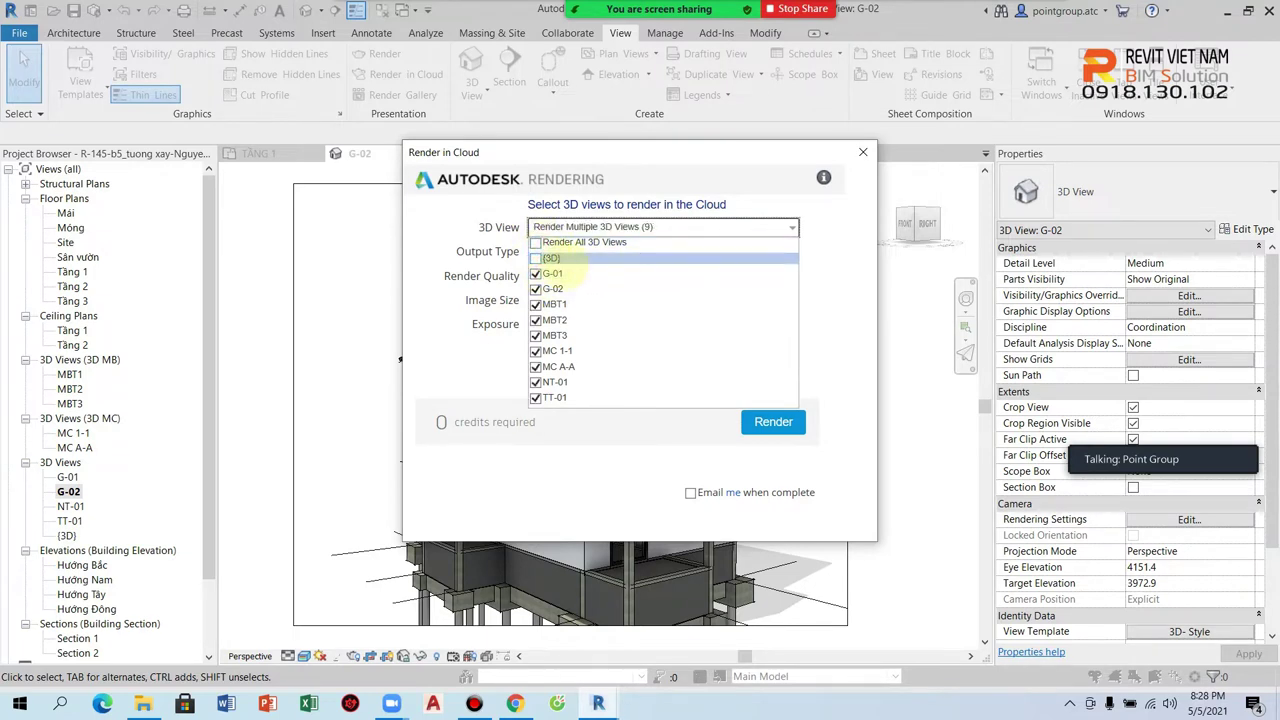
left_click(773, 421)
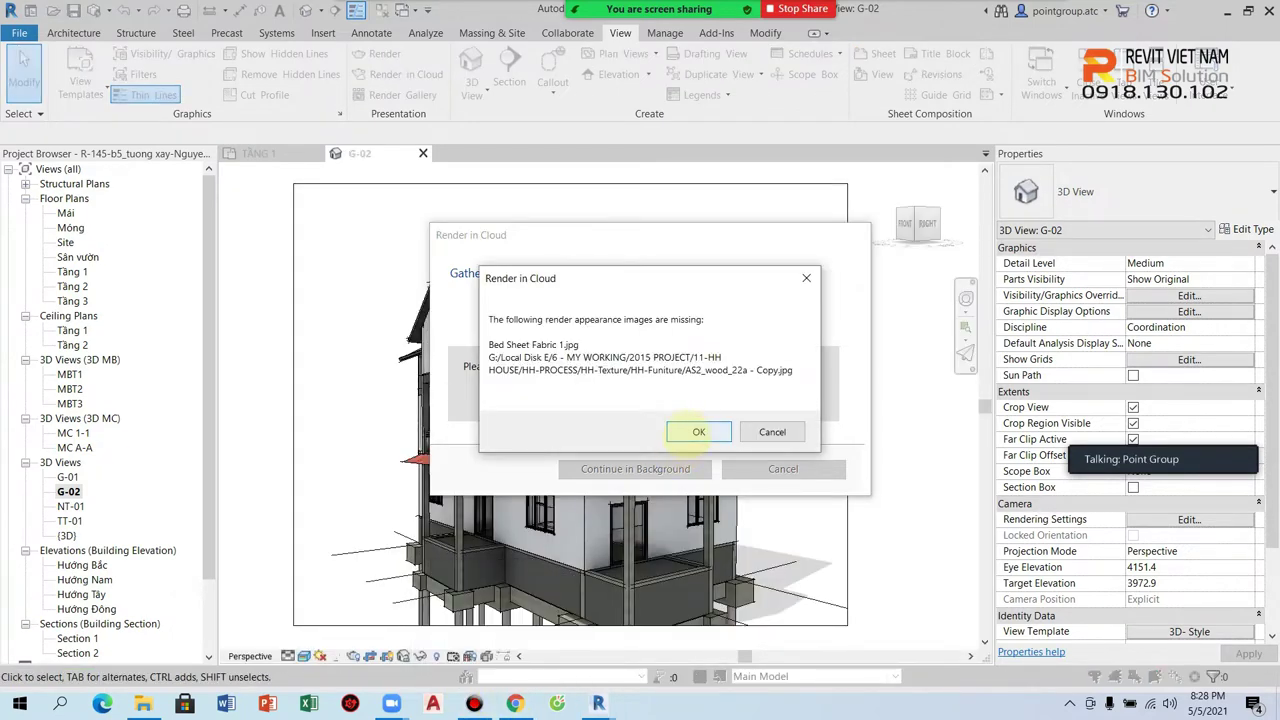
left_click(697, 432)
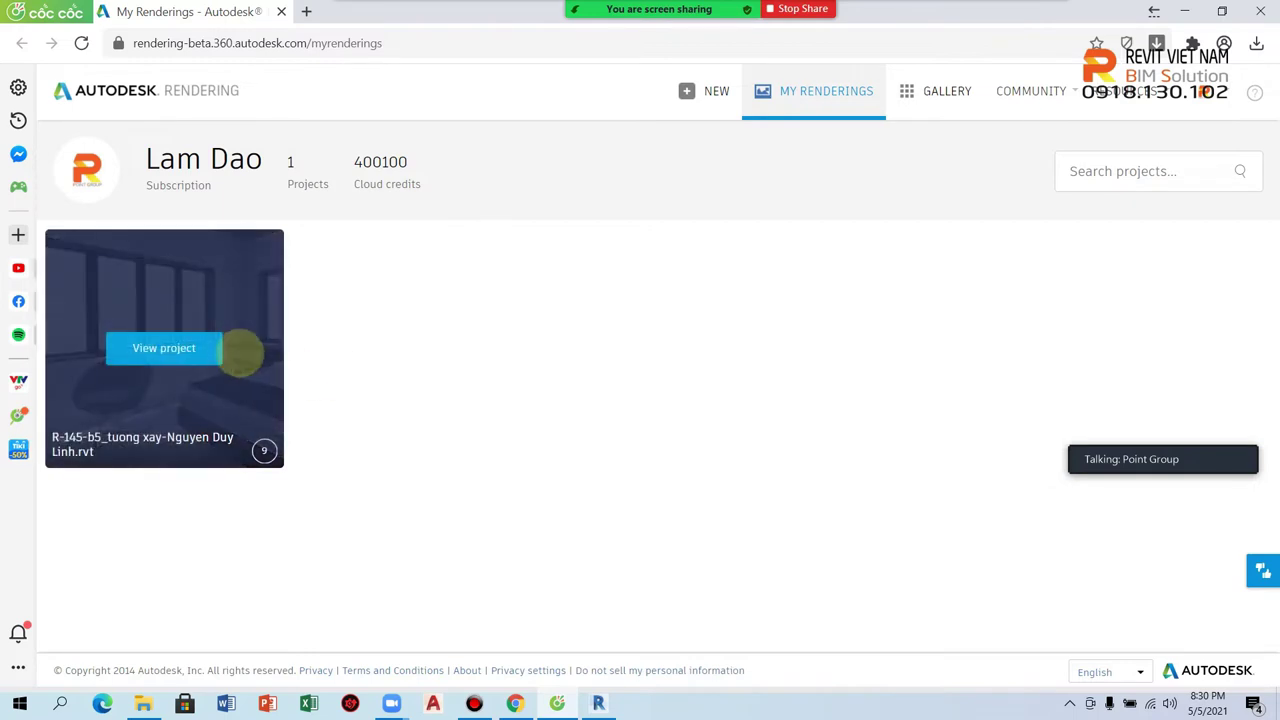
Step: Open the house project's renderings and display the NT-01 bedroom render
left_click(185, 352)
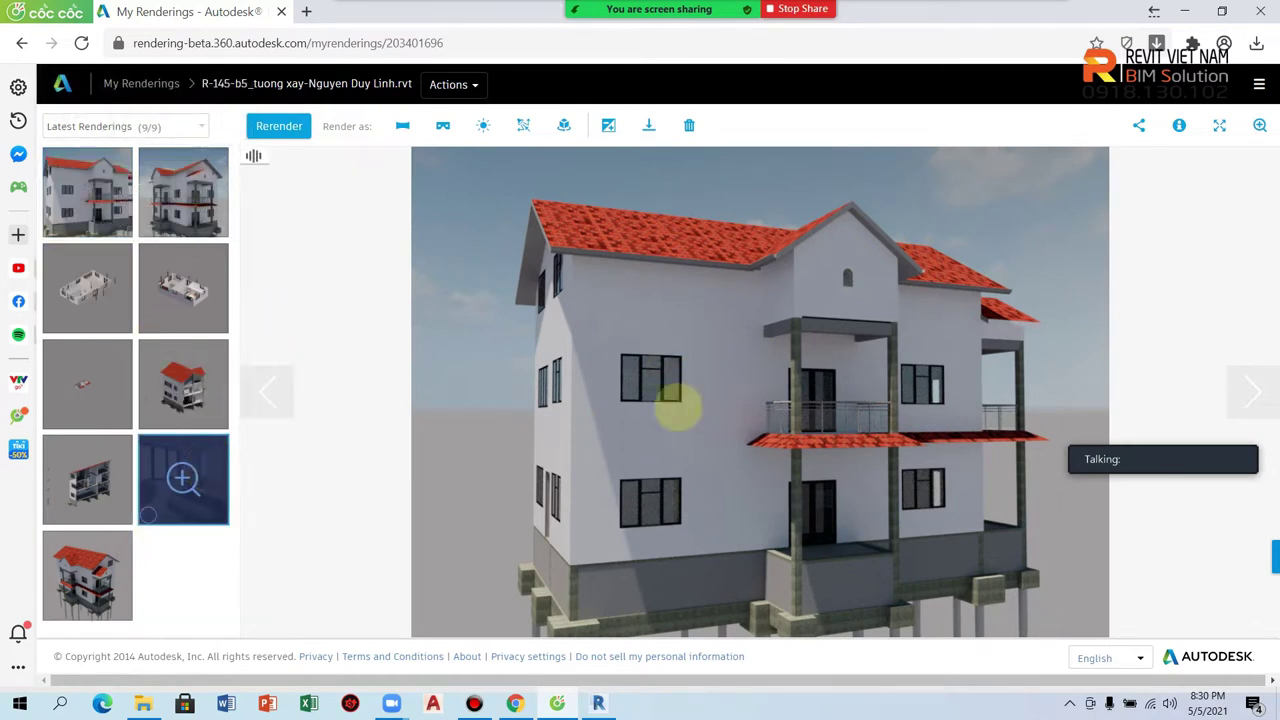
left_click(183, 480)
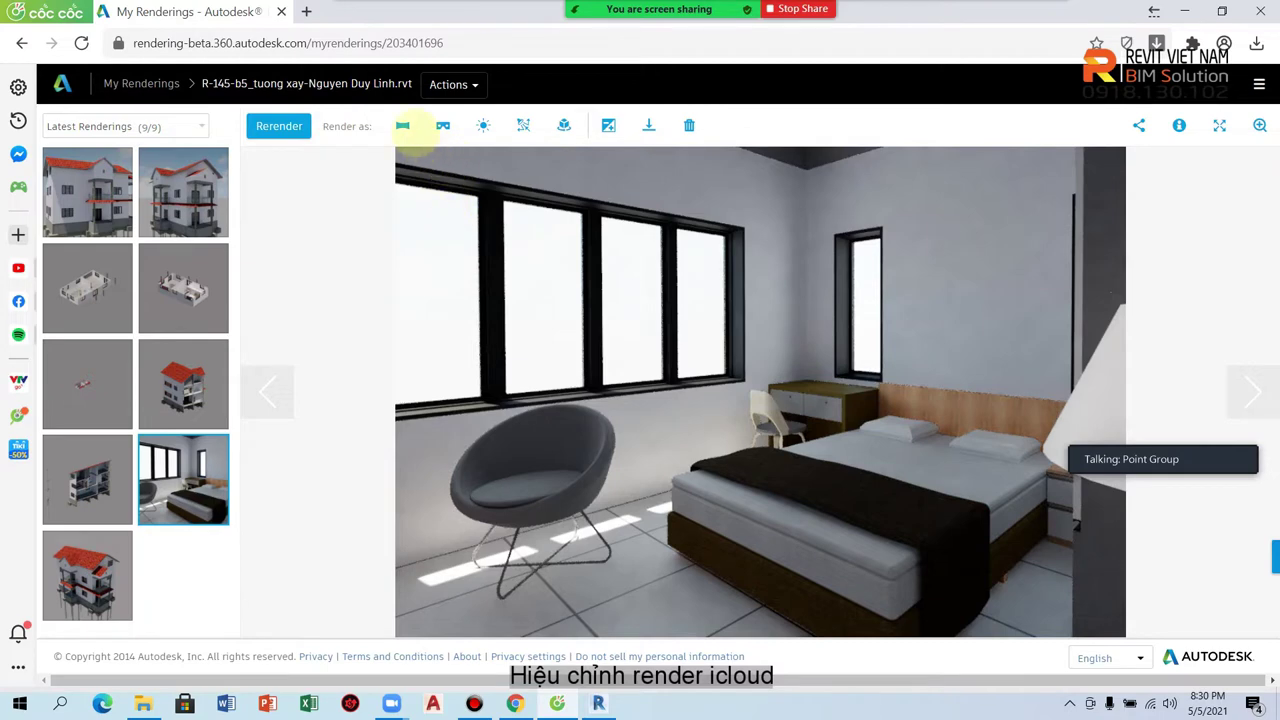
left_click(442, 125)
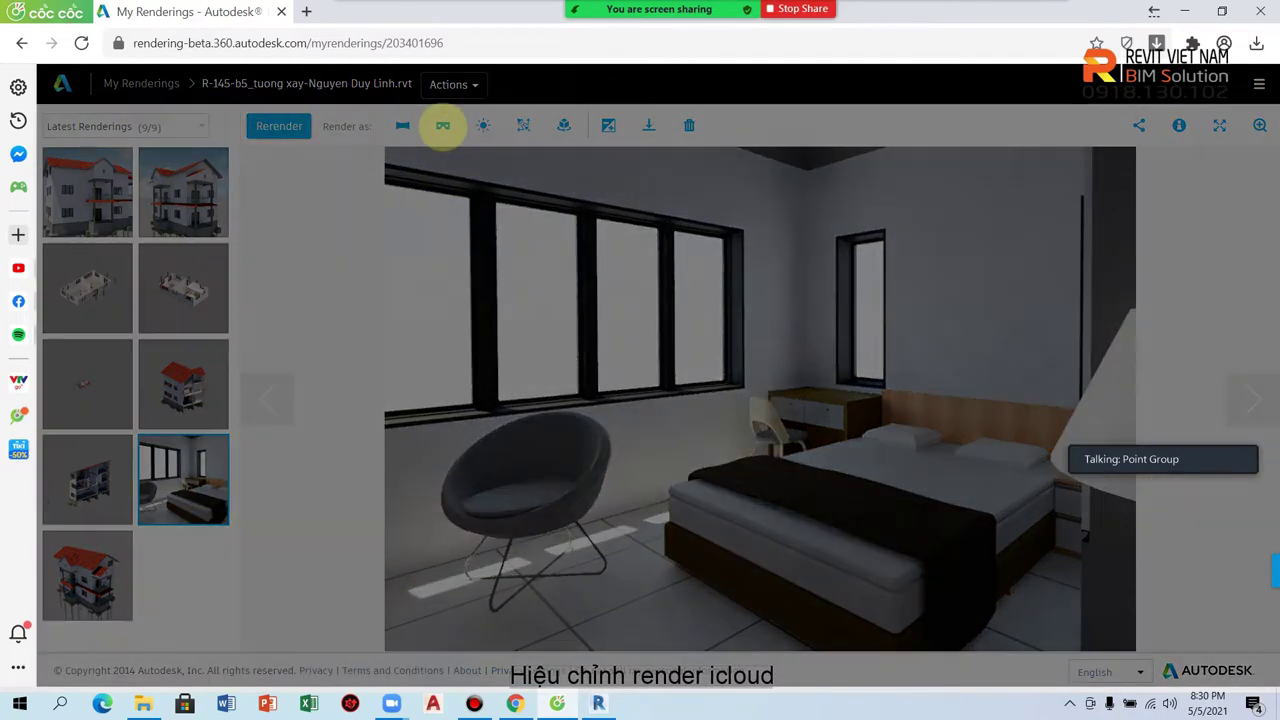
Step: Render a stereo panorama with Native environment, Final quality, Native exposure, 1024 px width, email off
left_click(774, 287)
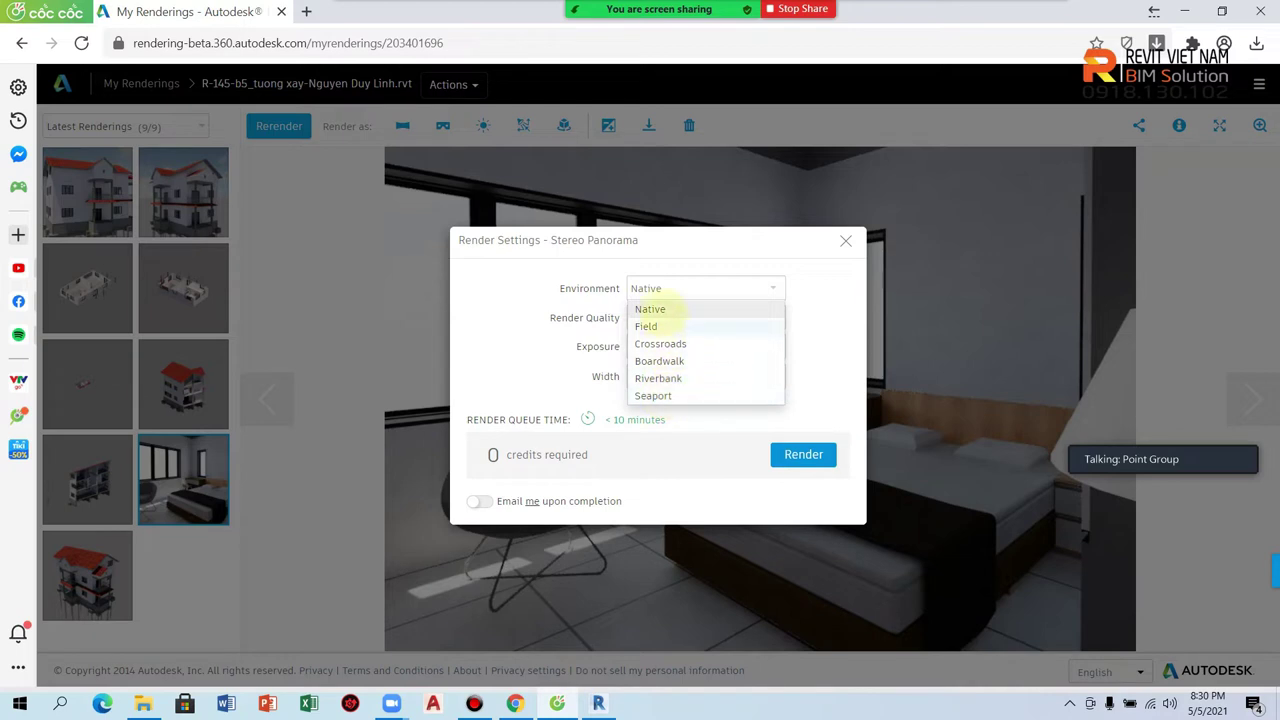
left_click(668, 309)
left_click(676, 318)
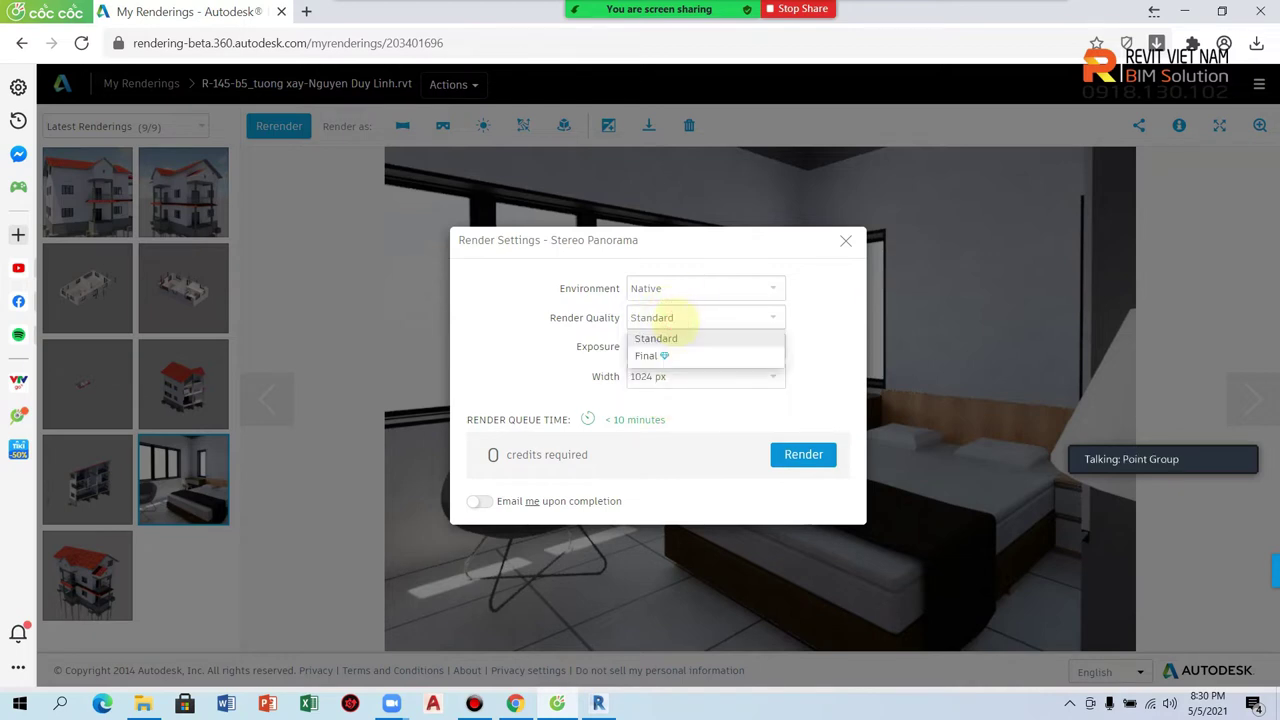
left_click(660, 355)
left_click(685, 346)
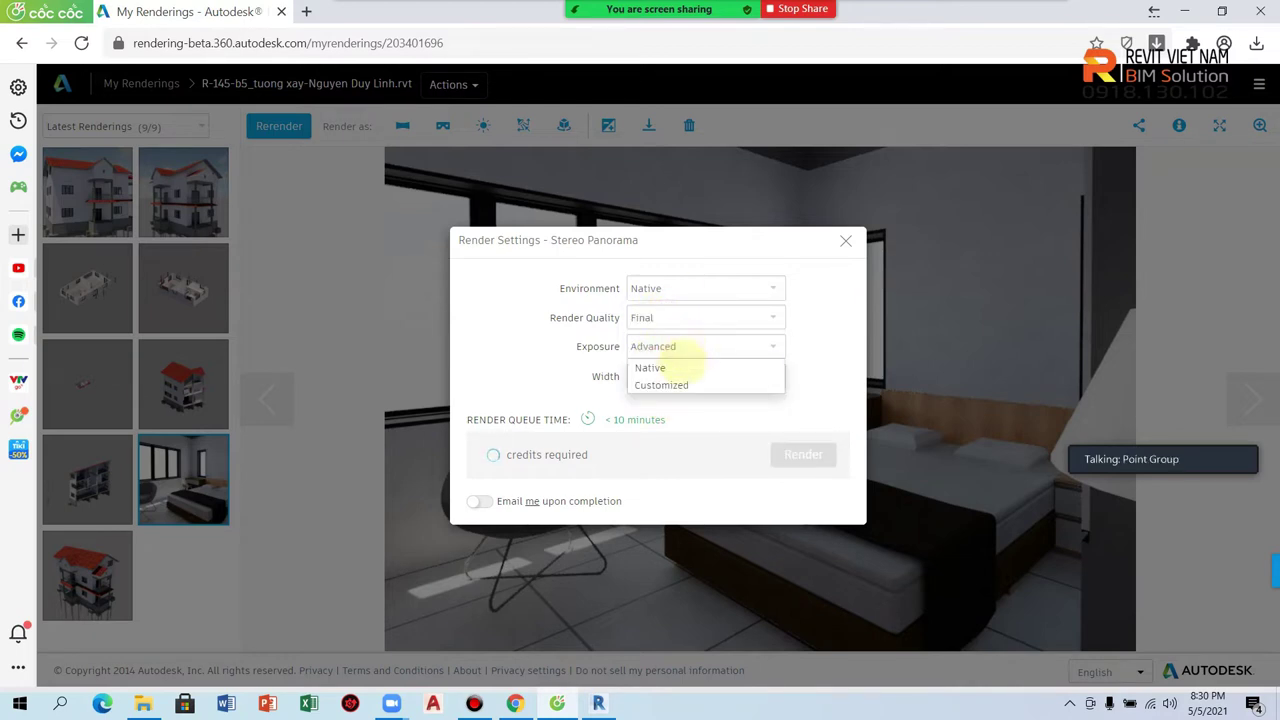
left_click(665, 368)
left_click(698, 376)
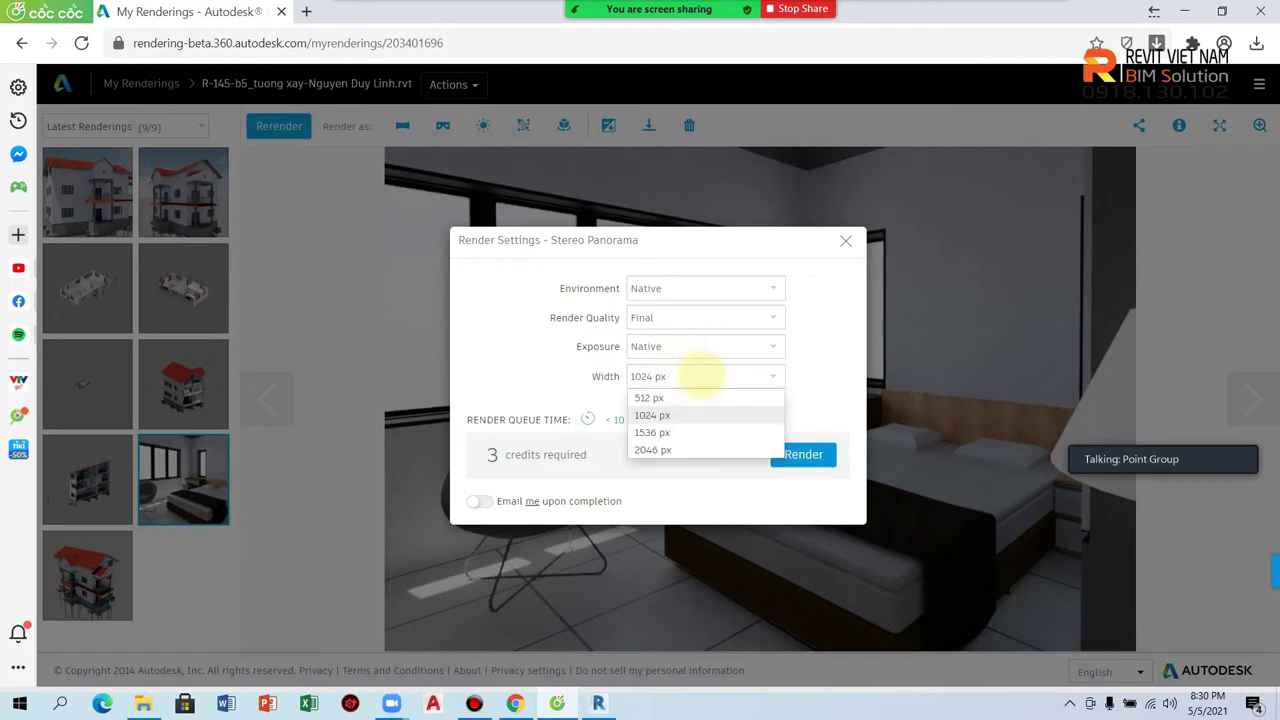
left_click(670, 449)
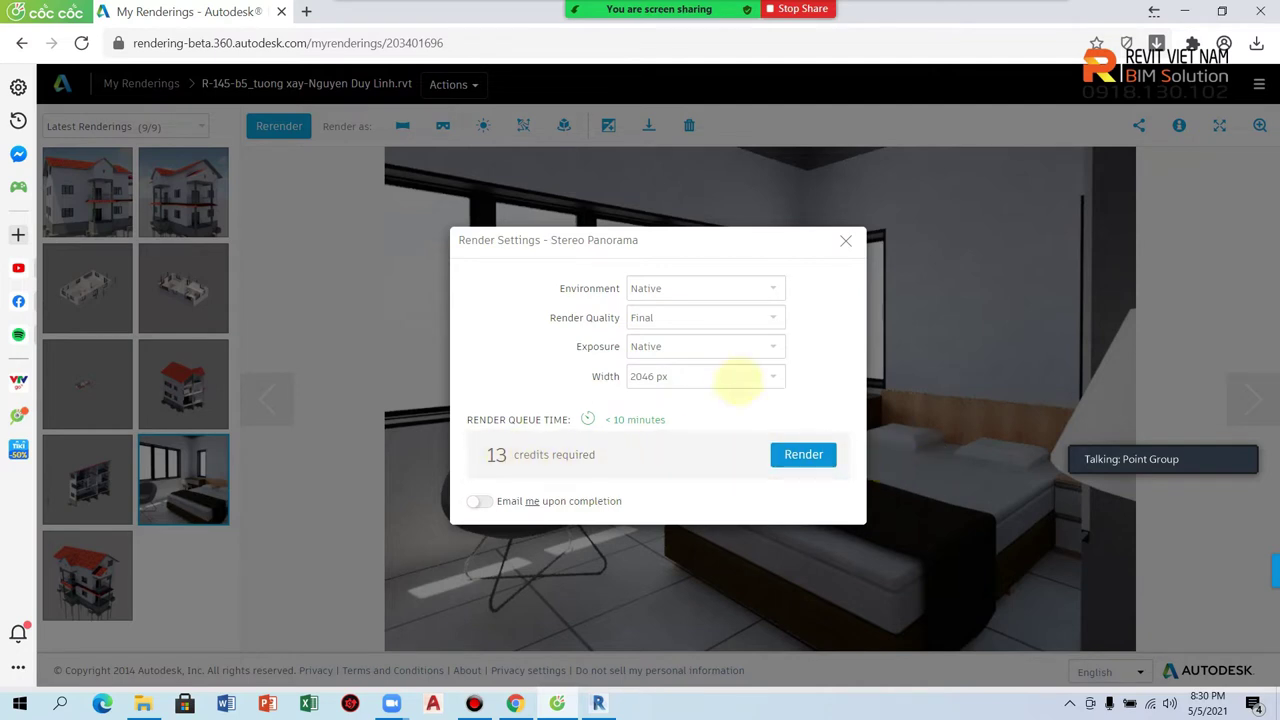
left_click(714, 376)
left_click(655, 415)
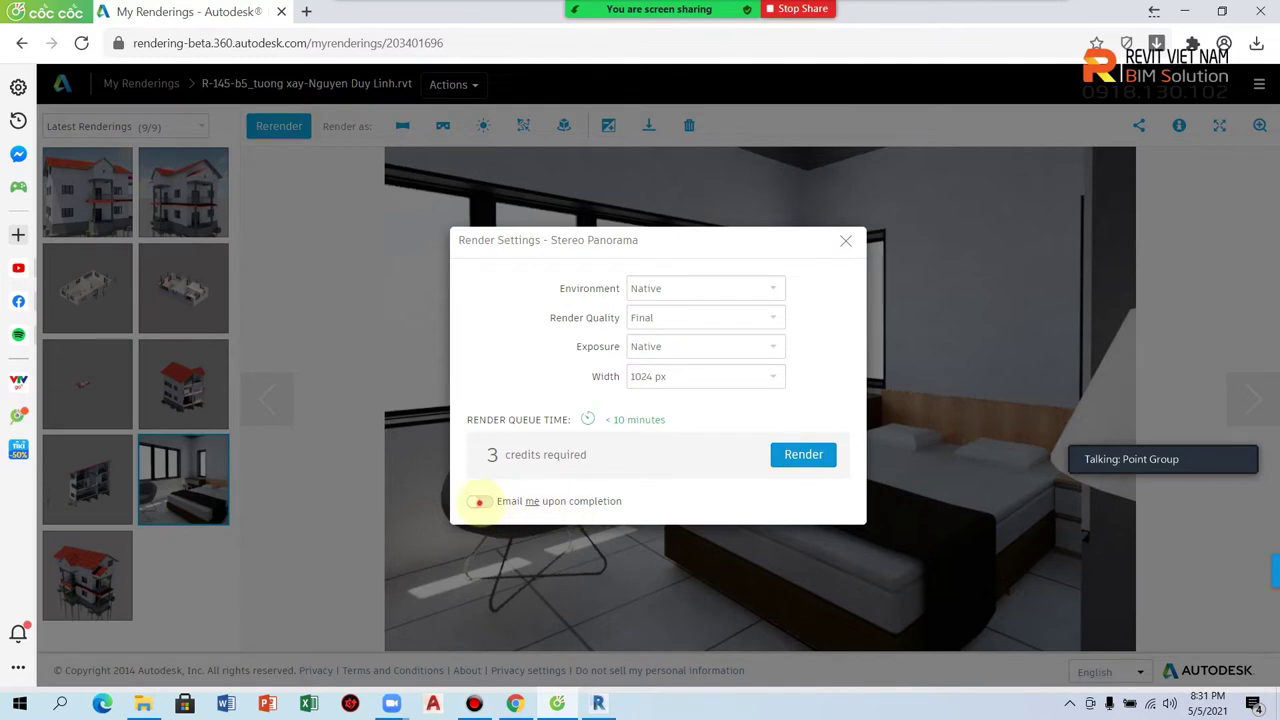
left_click(484, 502)
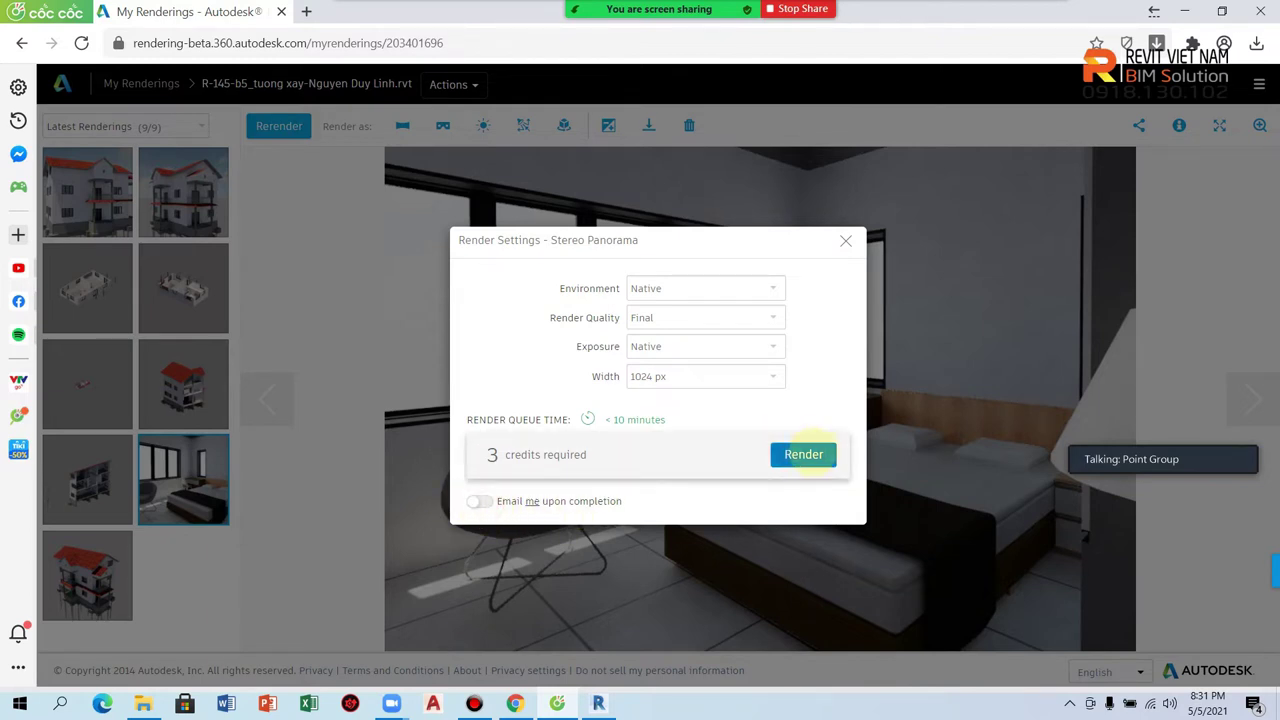
left_click(810, 455)
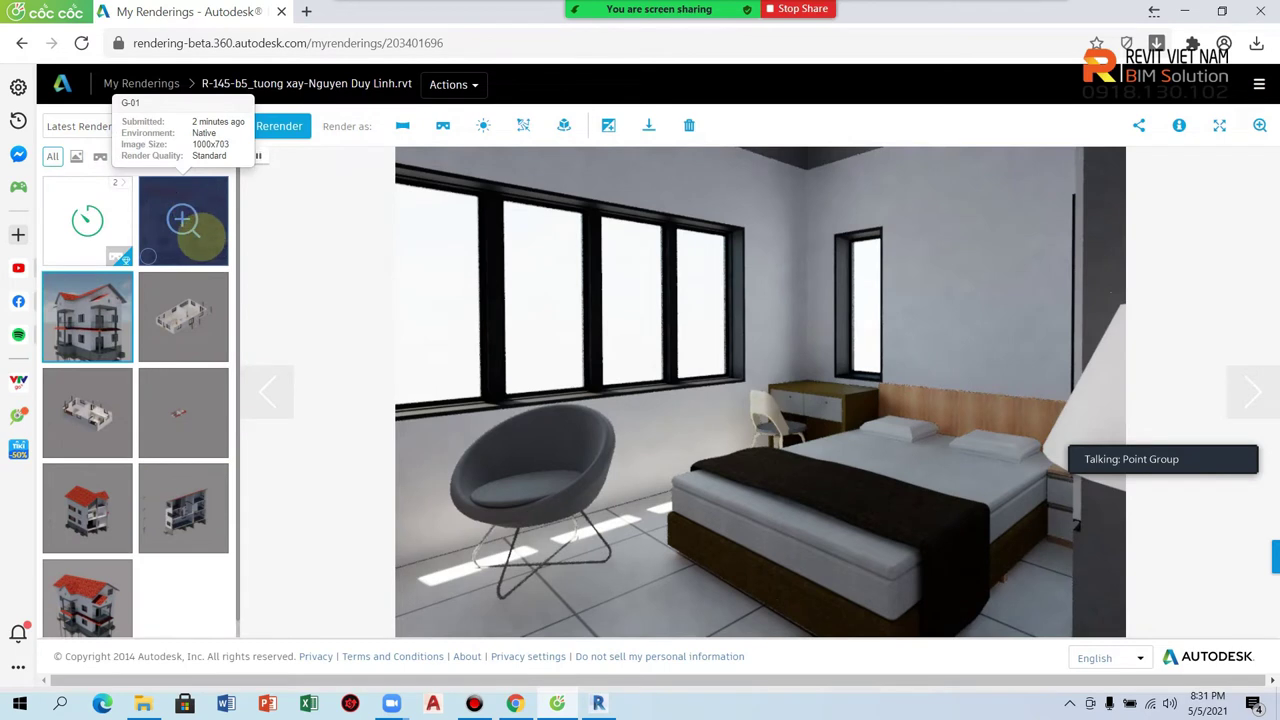
left_click(203, 238)
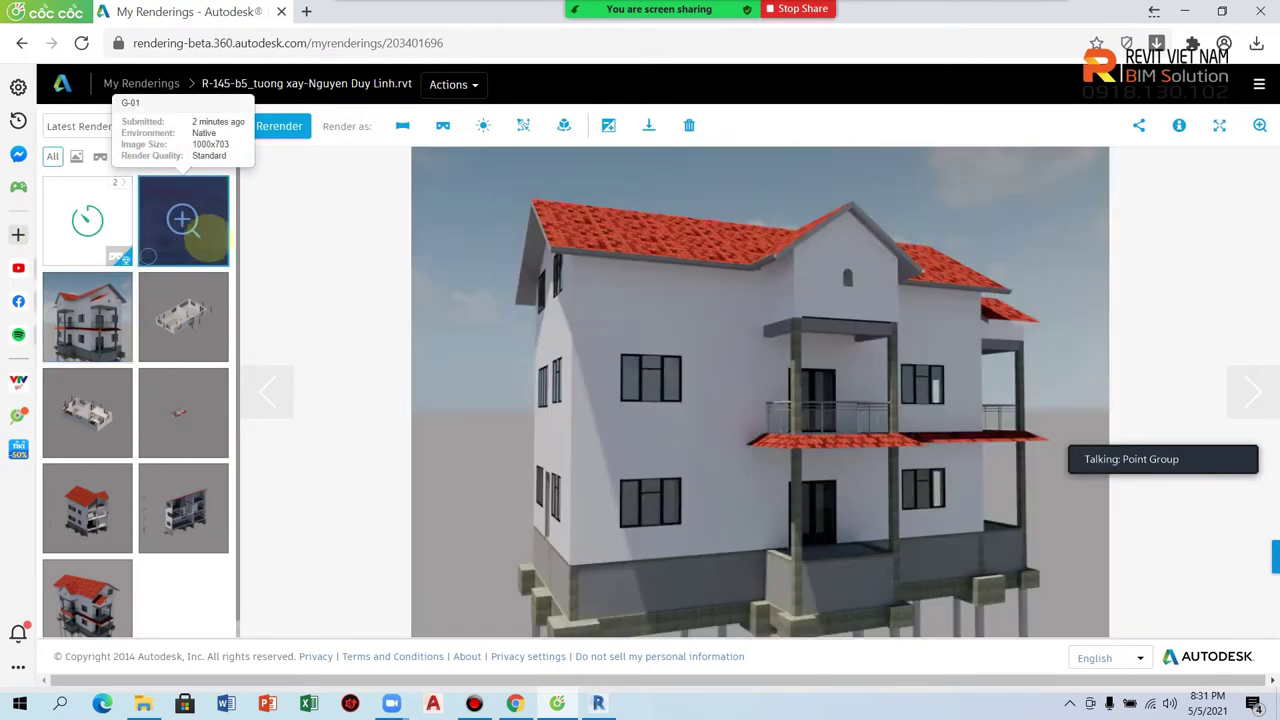
left_click(97, 314)
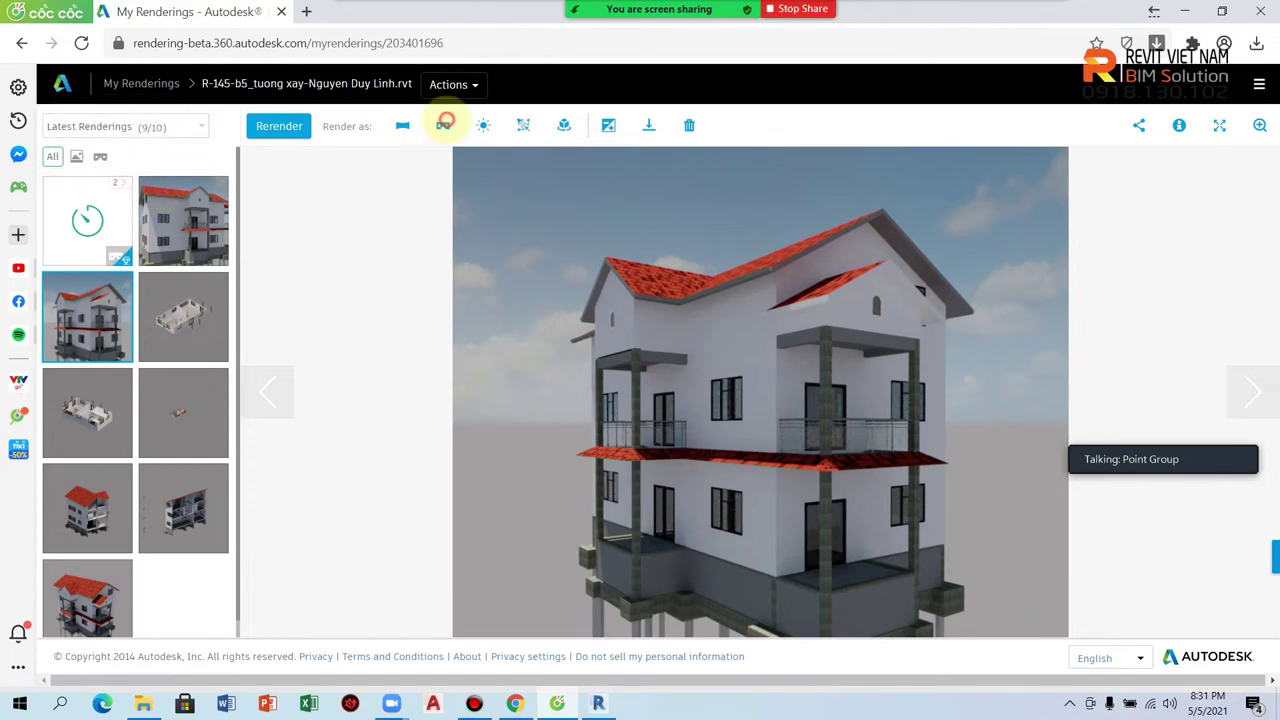
left_click(445, 122)
left_click(846, 240)
left_click(483, 125)
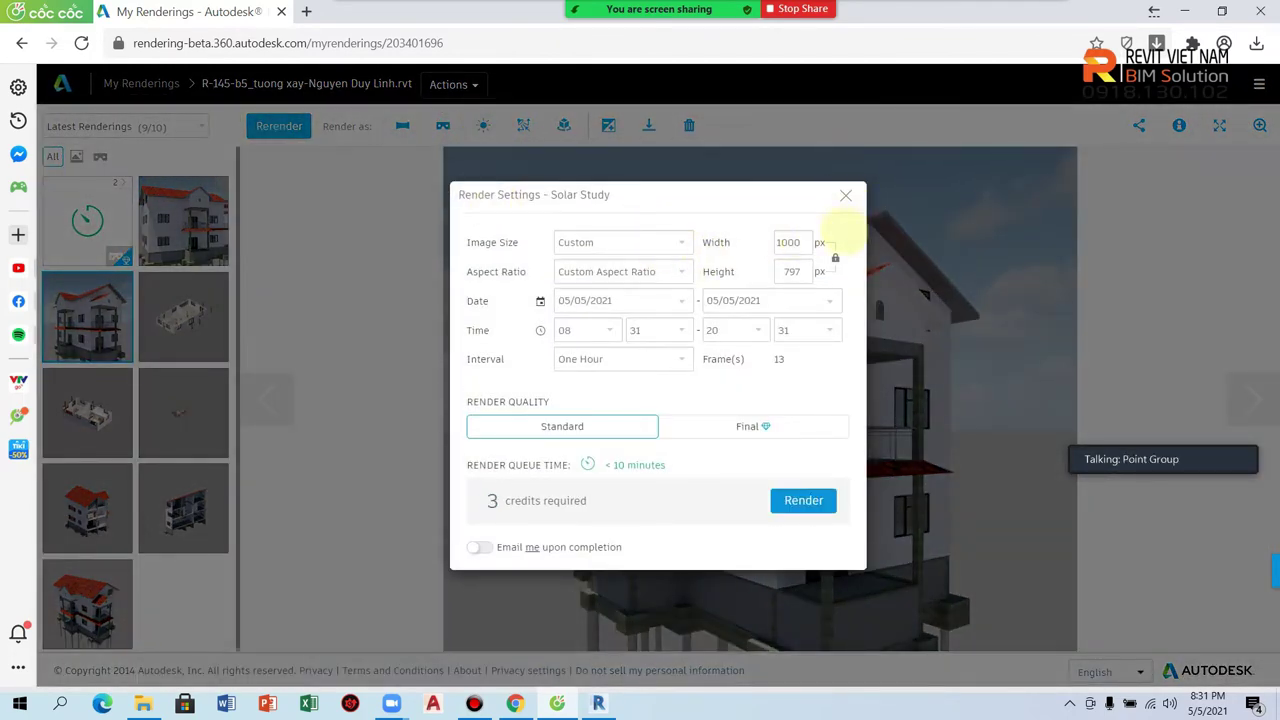
left_click(681, 242)
left_click(681, 242)
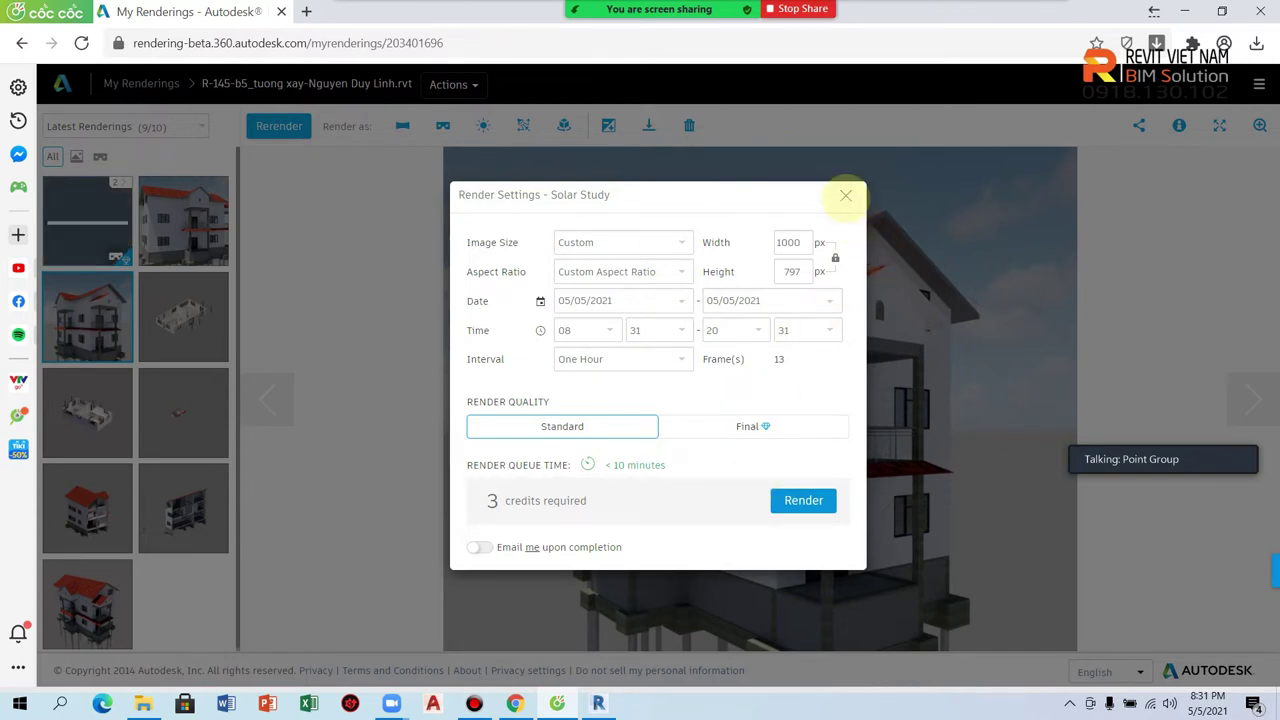
left_click(687, 357)
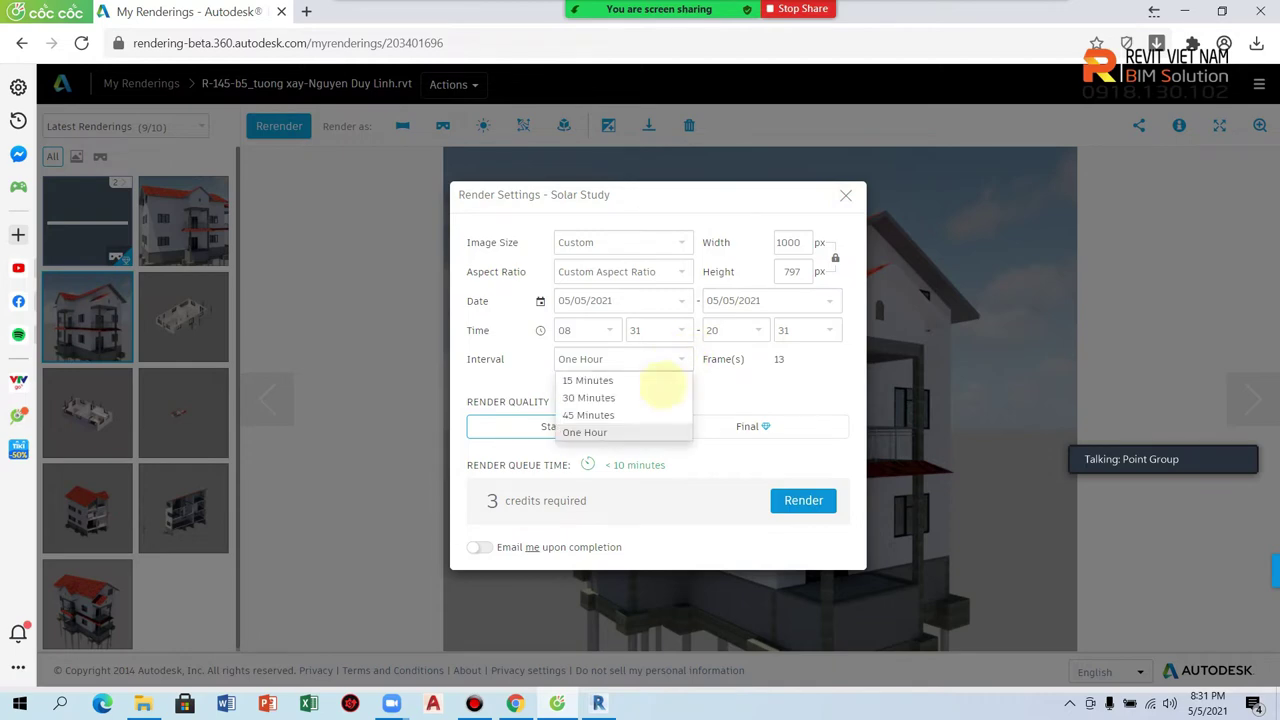
left_click(585, 432)
left_click(845, 195)
left_click(402, 125)
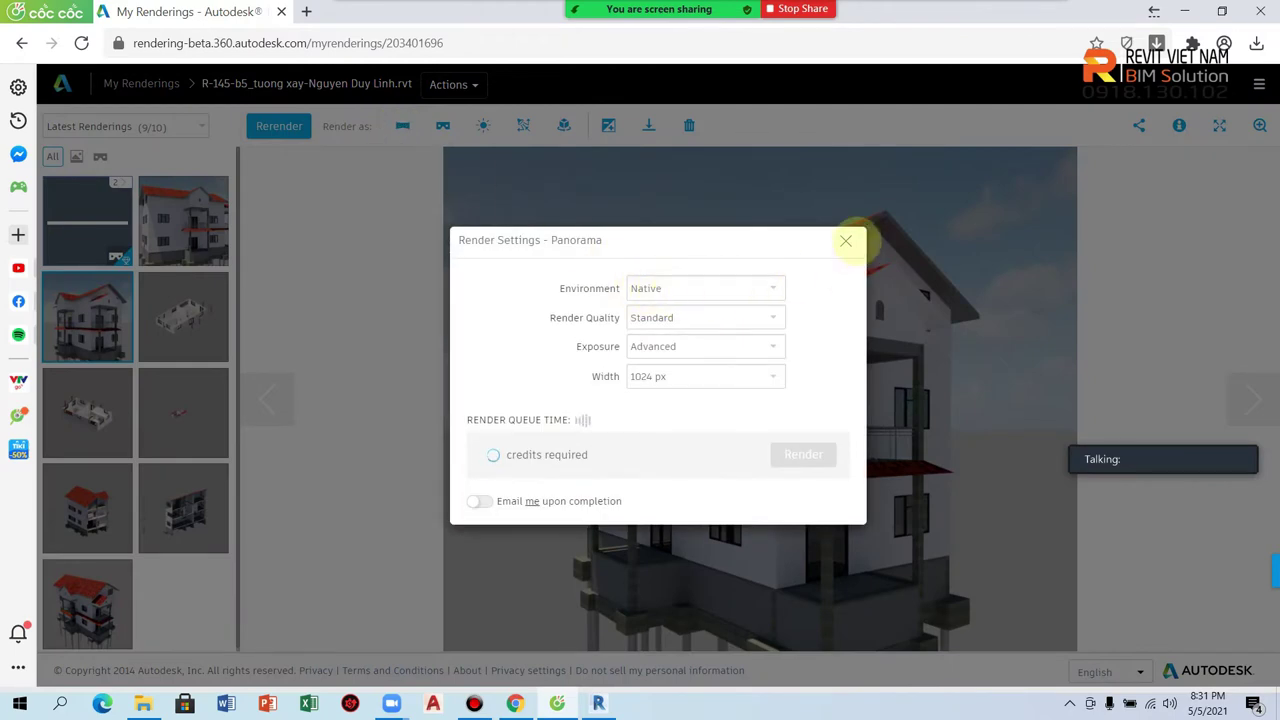
left_click(845, 241)
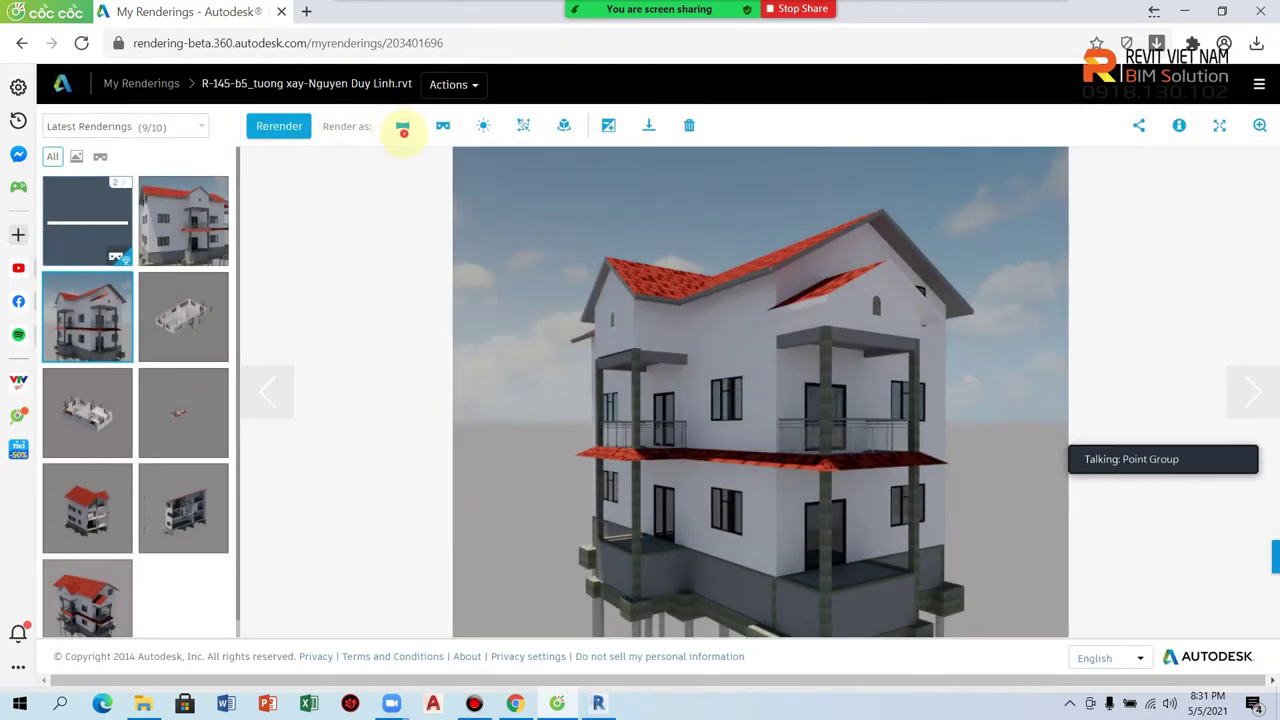
left_click(402, 127)
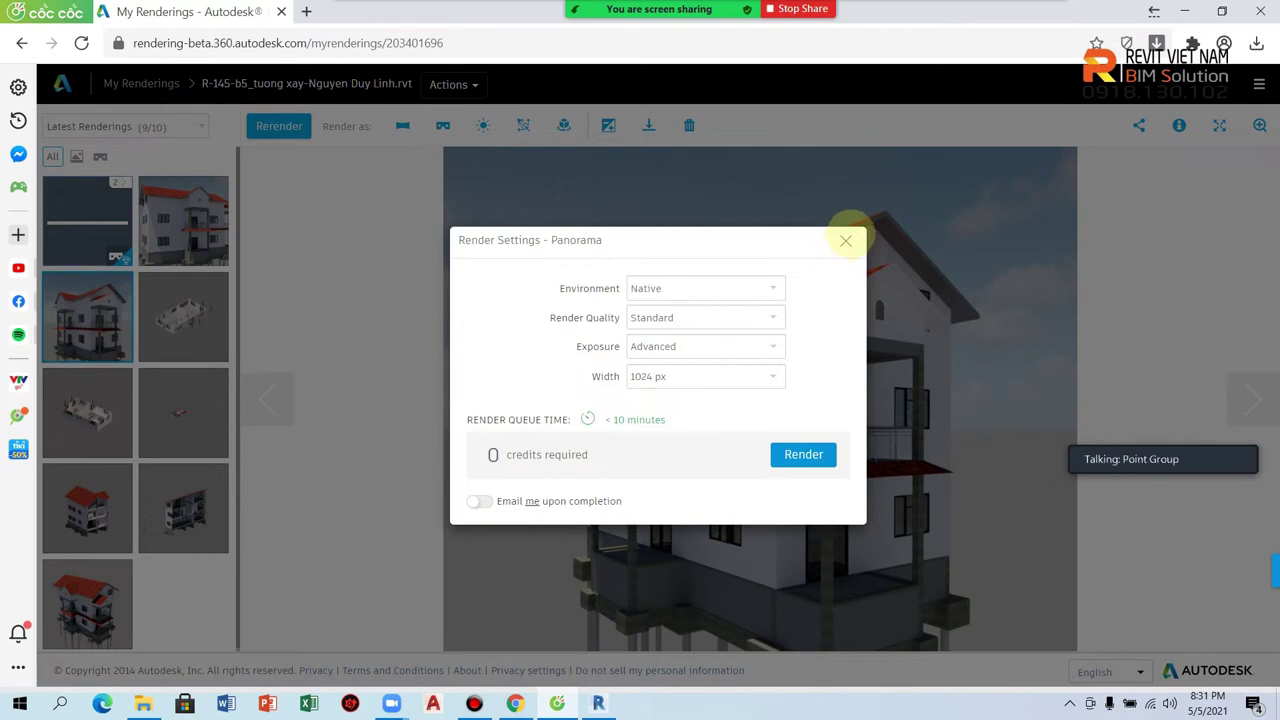
left_click(714, 346)
left_click(716, 348)
left_click(710, 320)
left_click(710, 322)
left_click(702, 289)
left_click(702, 289)
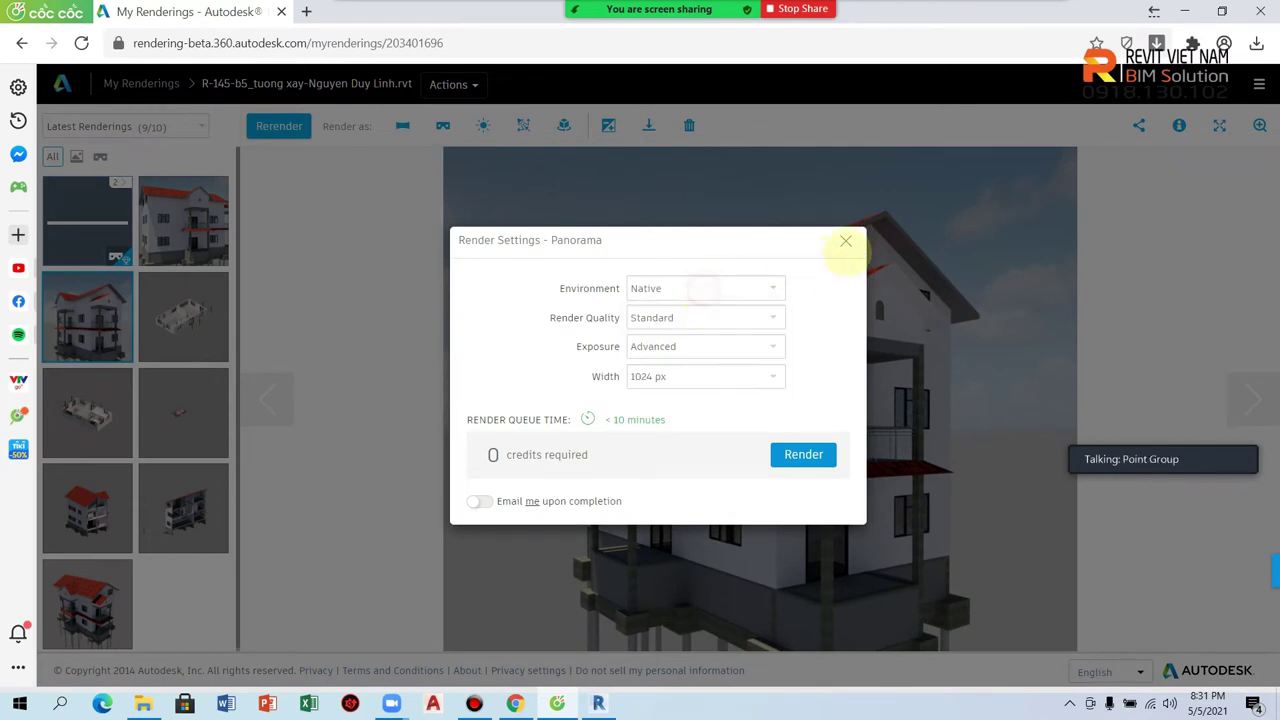
left_click(845, 241)
left_click(443, 125)
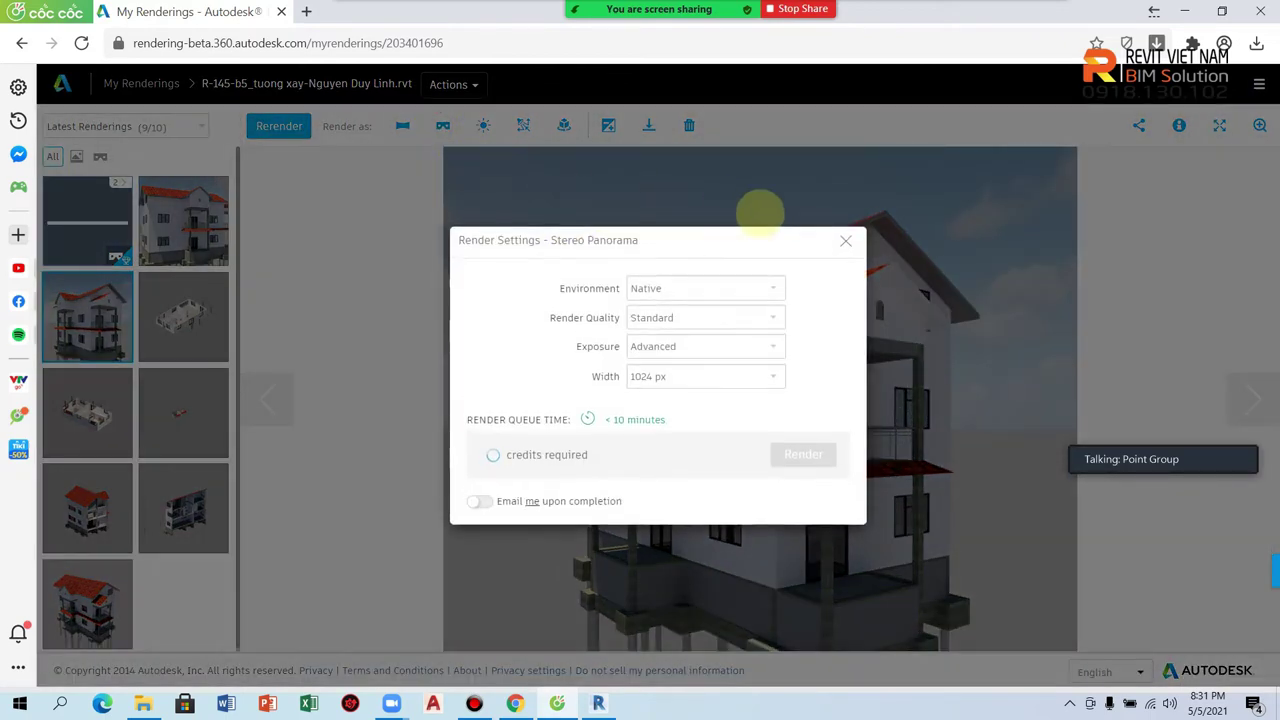
left_click(845, 241)
left_click(523, 125)
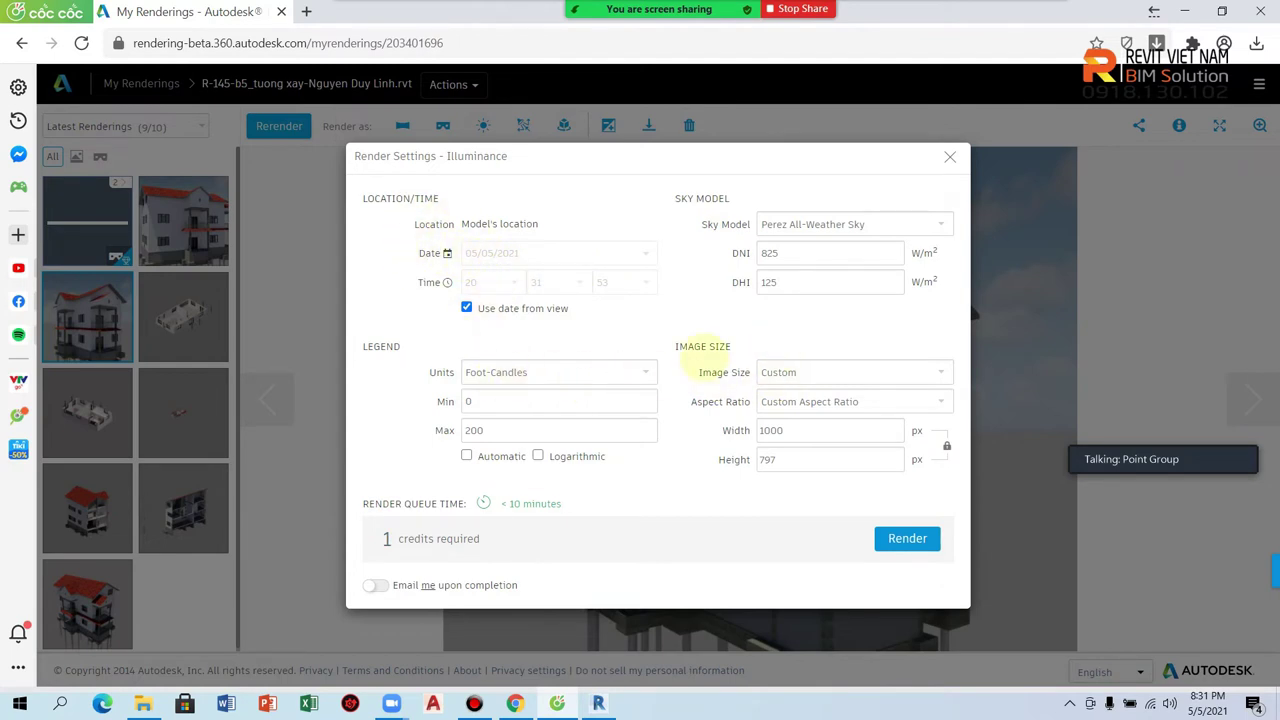
left_click(950, 157)
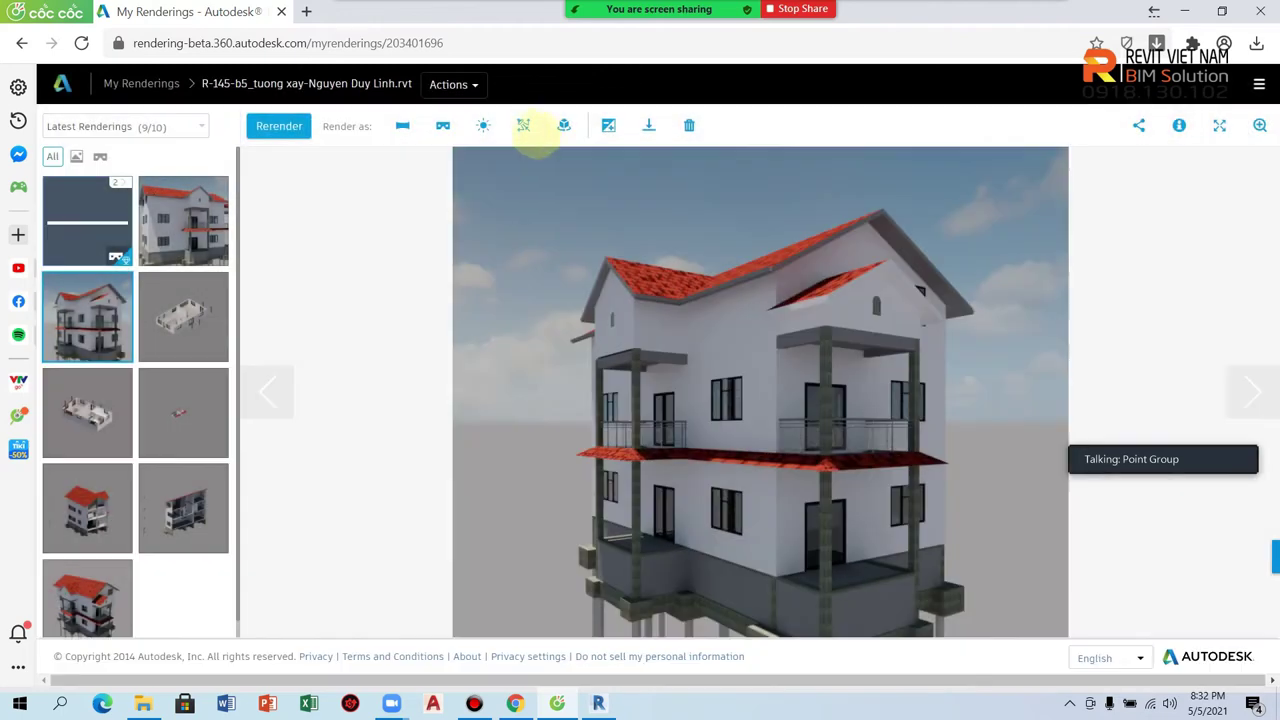
left_click(562, 126)
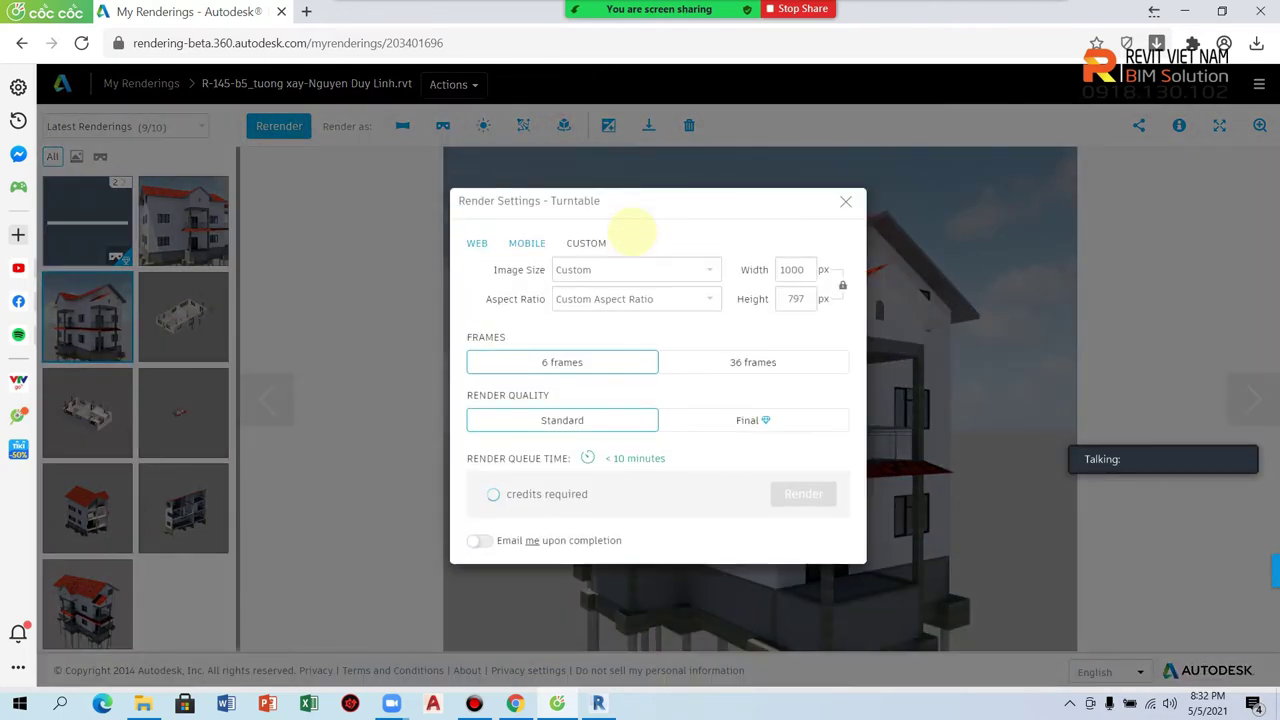
left_click(845, 201)
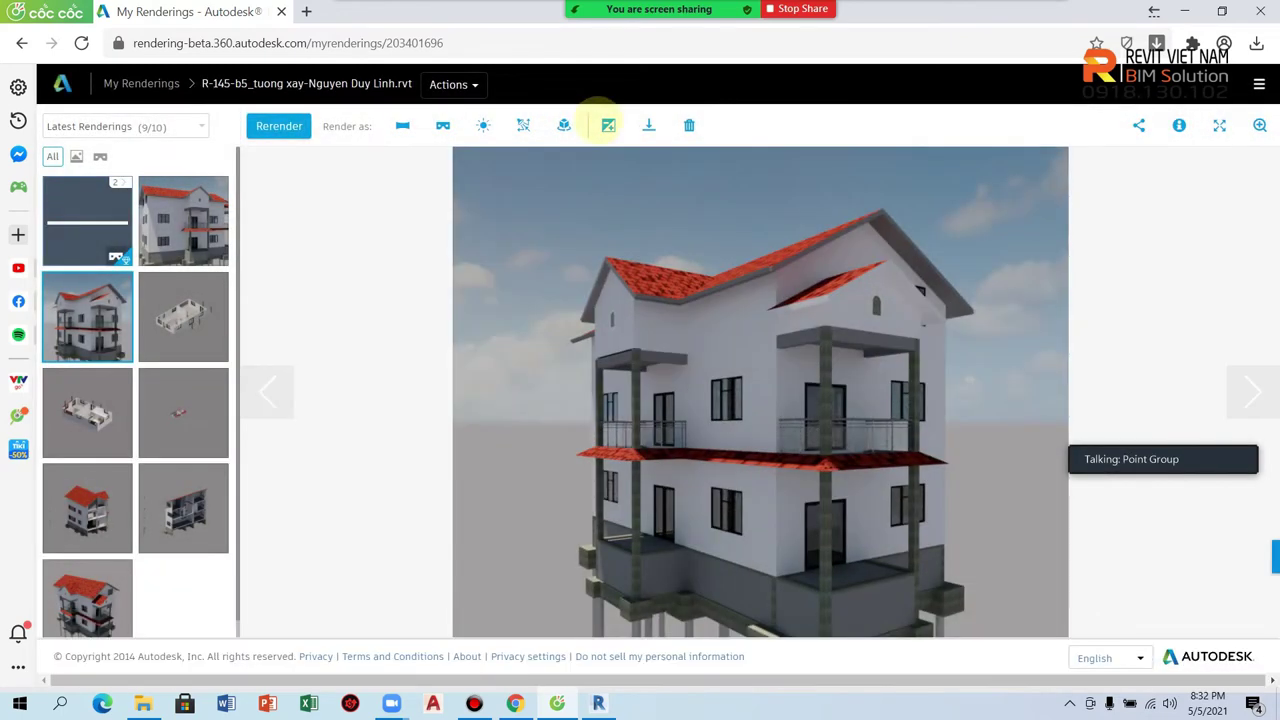
Step: Lower the house rendering's saturation to 0.89 in post-processing and apply it
left_click(608, 125)
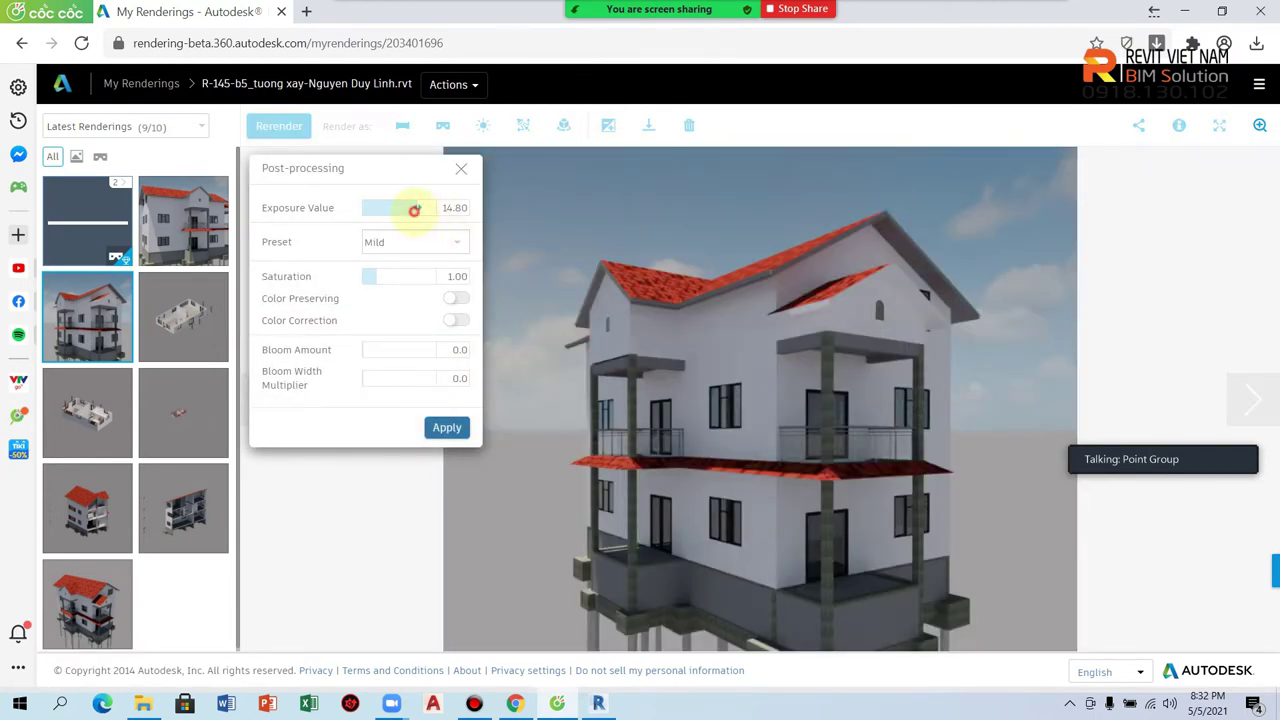
left_click_drag(414, 209, 417, 207)
left_click_drag(376, 277, 373, 277)
left_click(461, 168)
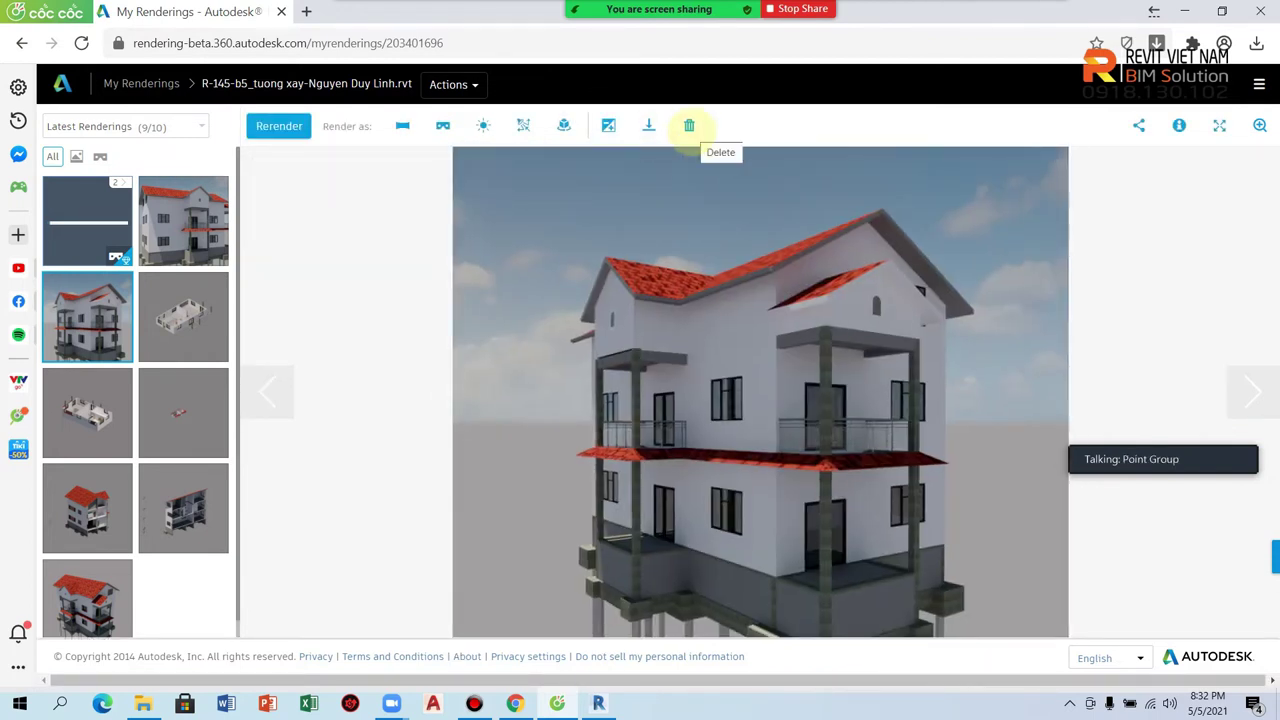
Step: Open the in-progress bedroom panorama and rotate it to show the lamp and windows
left_click(88, 210)
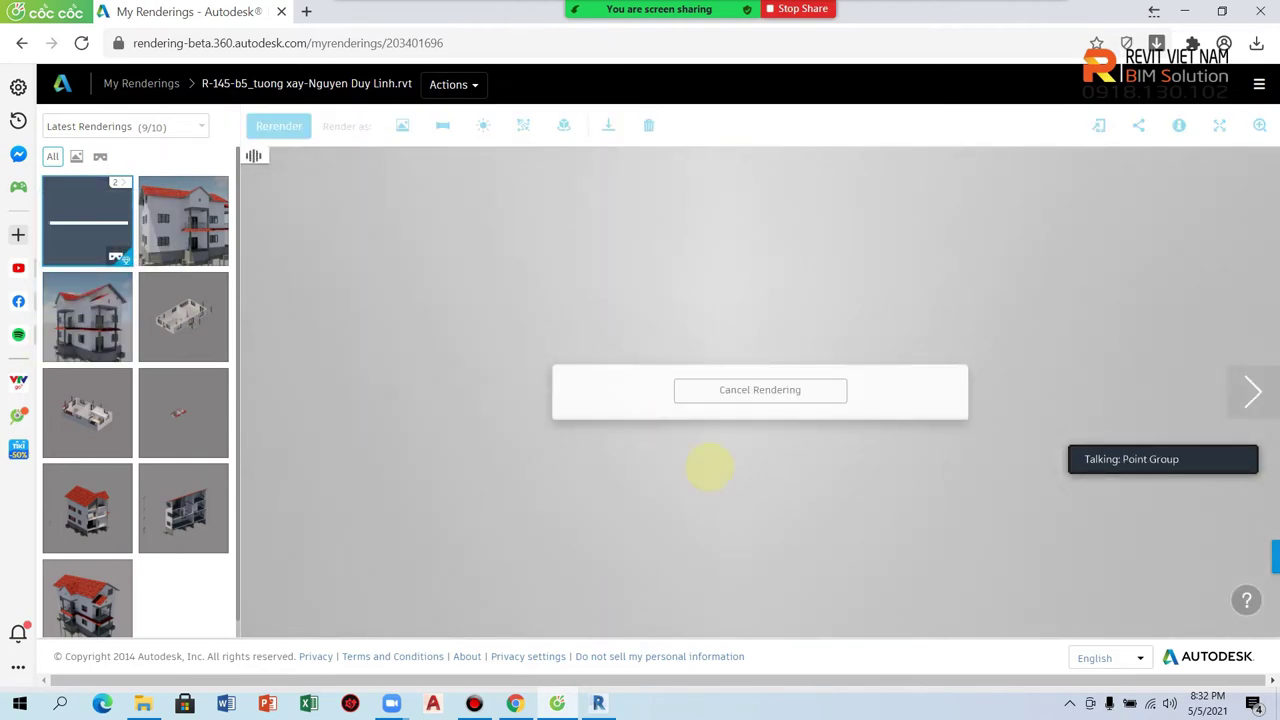
mouse_move(588, 428)
left_mouse_down()
mouse_move(433, 531)
mouse_move(610, 523)
mouse_move(649, 606)
mouse_move(497, 449)
mouse_move(453, 318)
mouse_move(614, 269)
mouse_move(706, 297)
mouse_move(689, 414)
mouse_move(521, 500)
mouse_move(469, 394)
mouse_move(851, 360)
mouse_move(863, 609)
mouse_move(744, 517)
mouse_move(680, 563)
mouse_move(620, 486)
mouse_move(551, 437)
mouse_move(555, 260)
mouse_move(737, 240)
mouse_move(326, 363)
mouse_move(432, 140)
left_mouse_up()
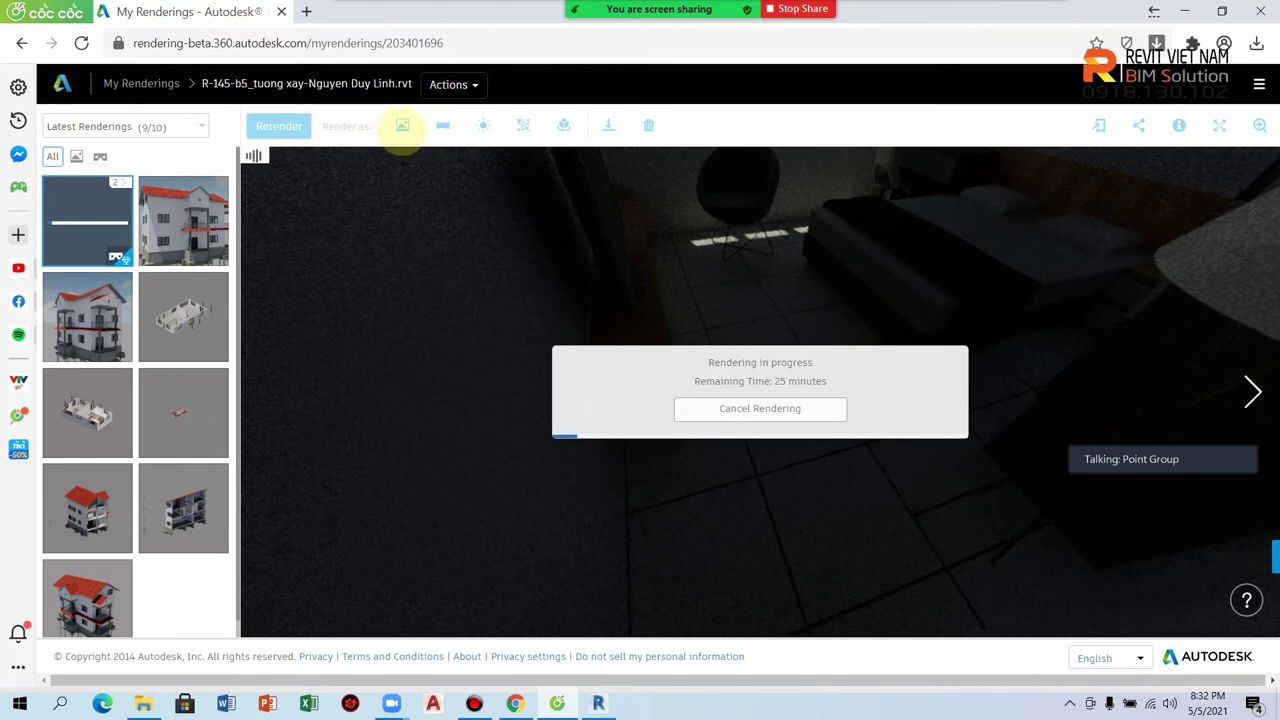
mouse_move(614, 543)
left_mouse_down()
mouse_move(594, 537)
mouse_move(834, 629)
mouse_move(614, 586)
mouse_move(586, 651)
mouse_move(820, 500)
left_mouse_up()
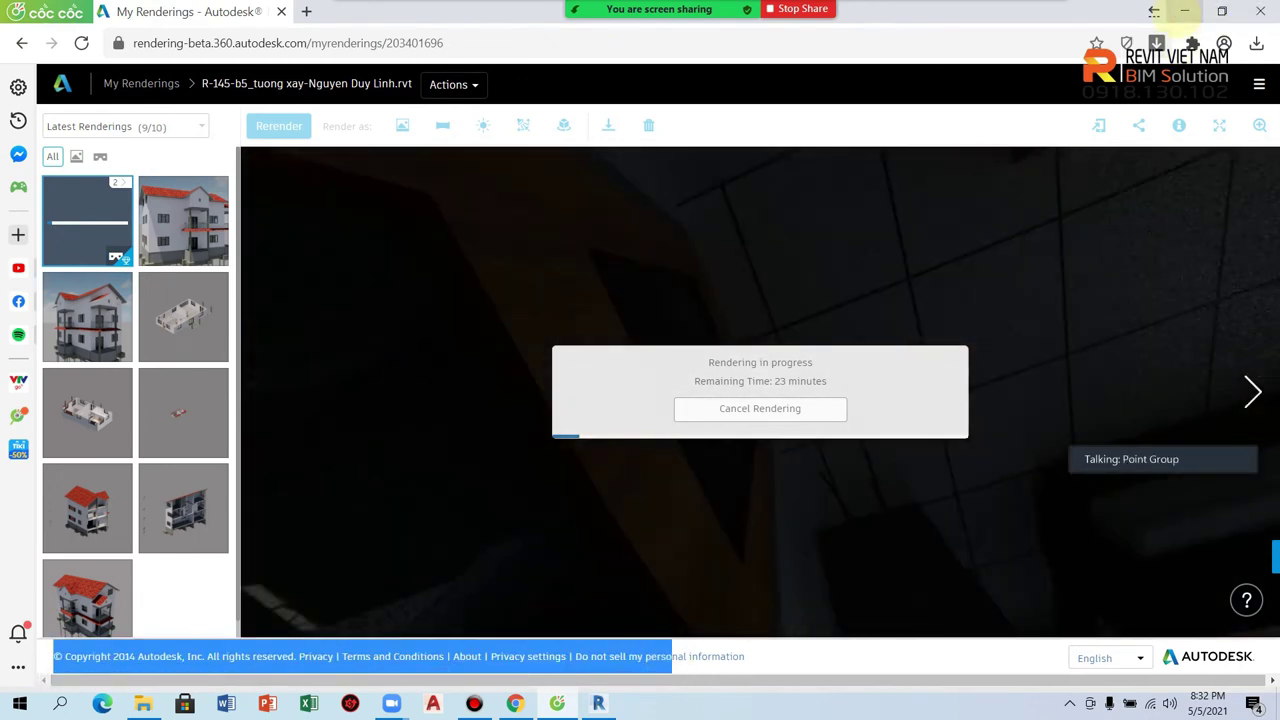
key("alt+Tab")
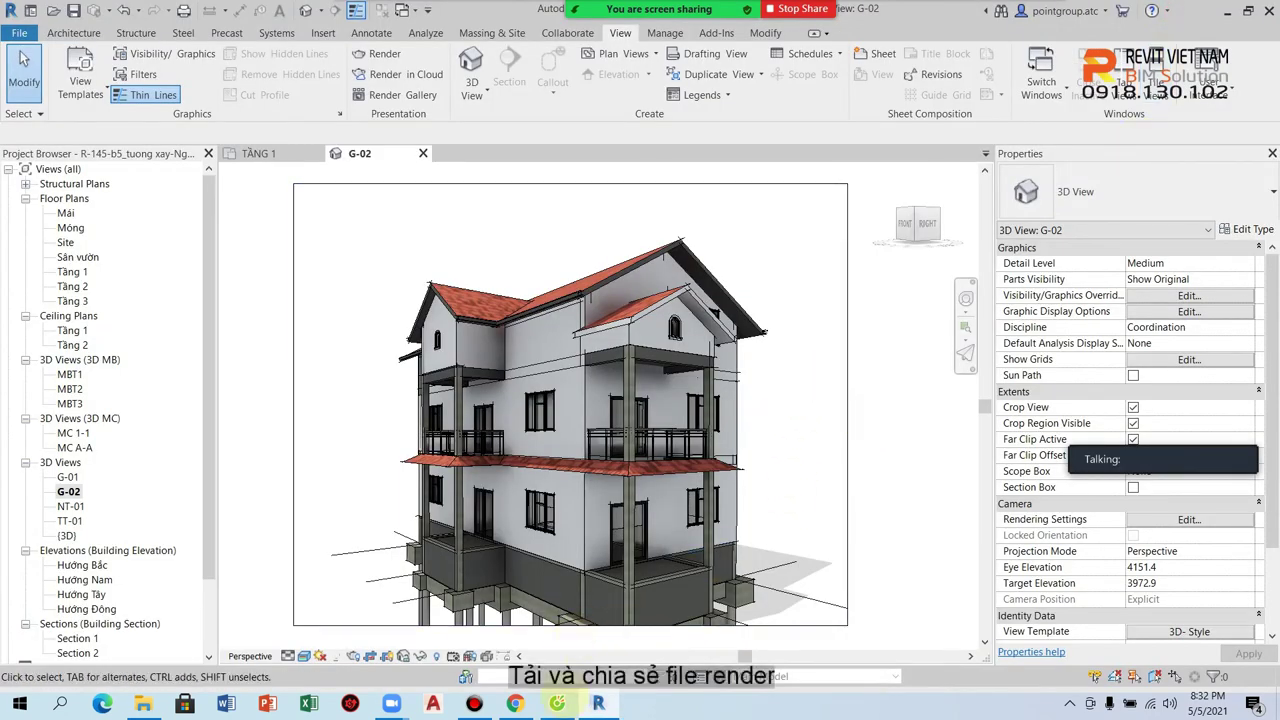
Step: Return to the browser and show the second red-roofed house exterior rendering
left_click(557, 703)
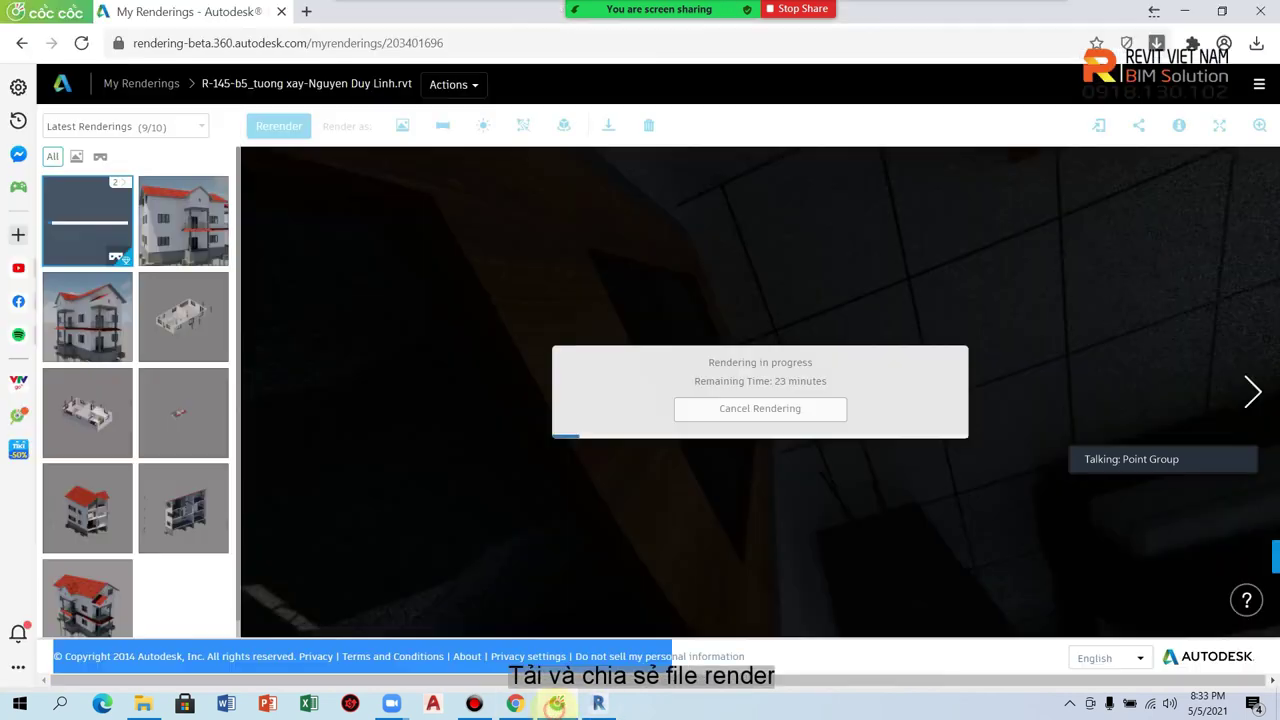
left_click_drag(449, 274, 1009, 189)
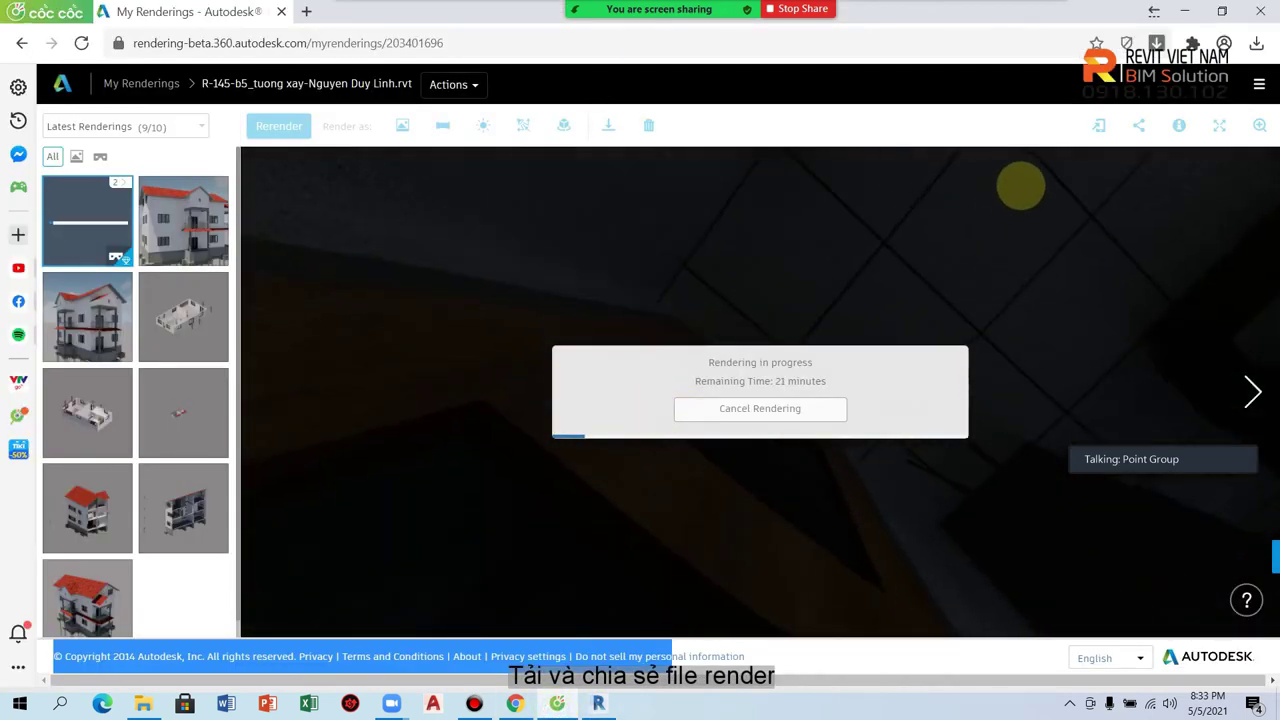
left_click(1138, 125)
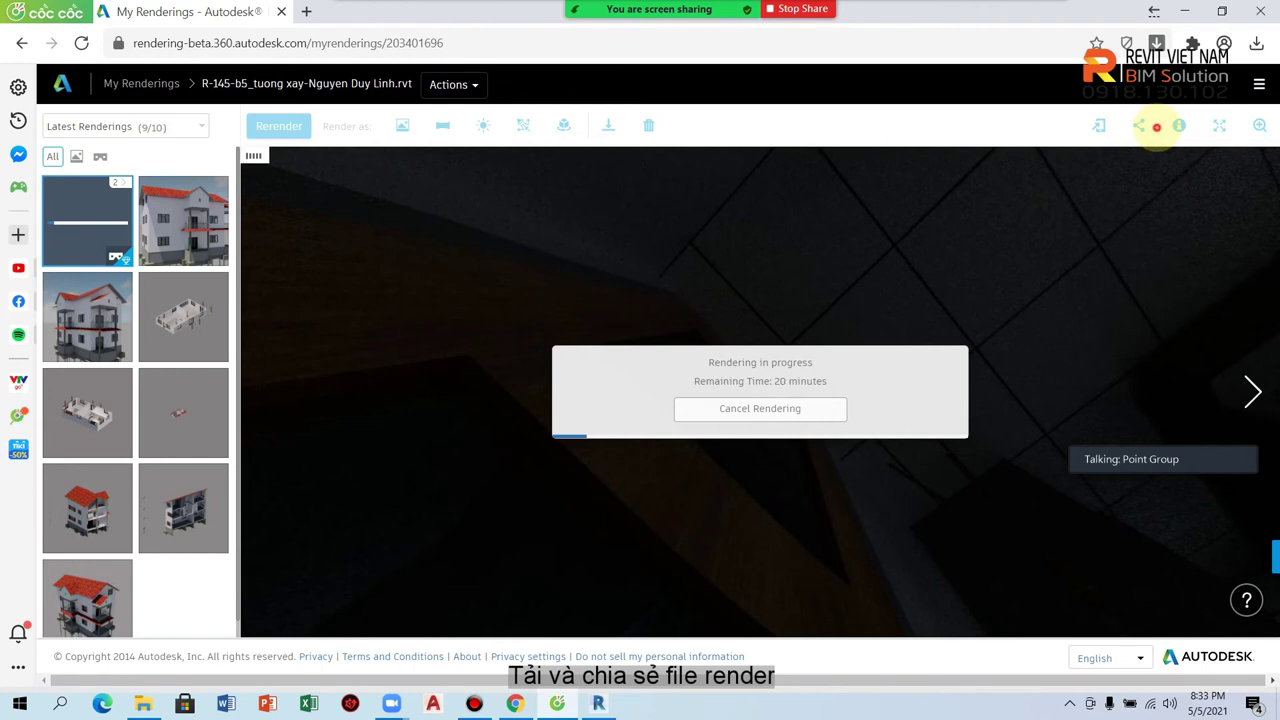
right_click(1138, 125)
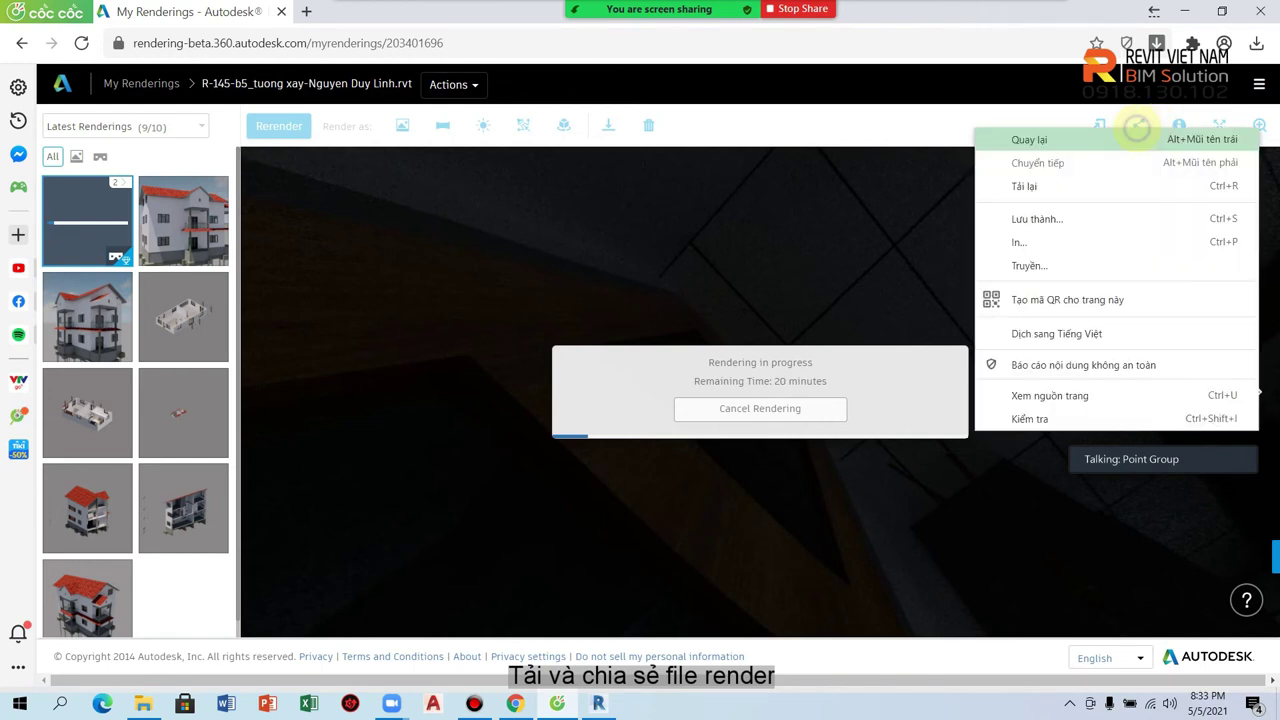
left_click(1138, 125)
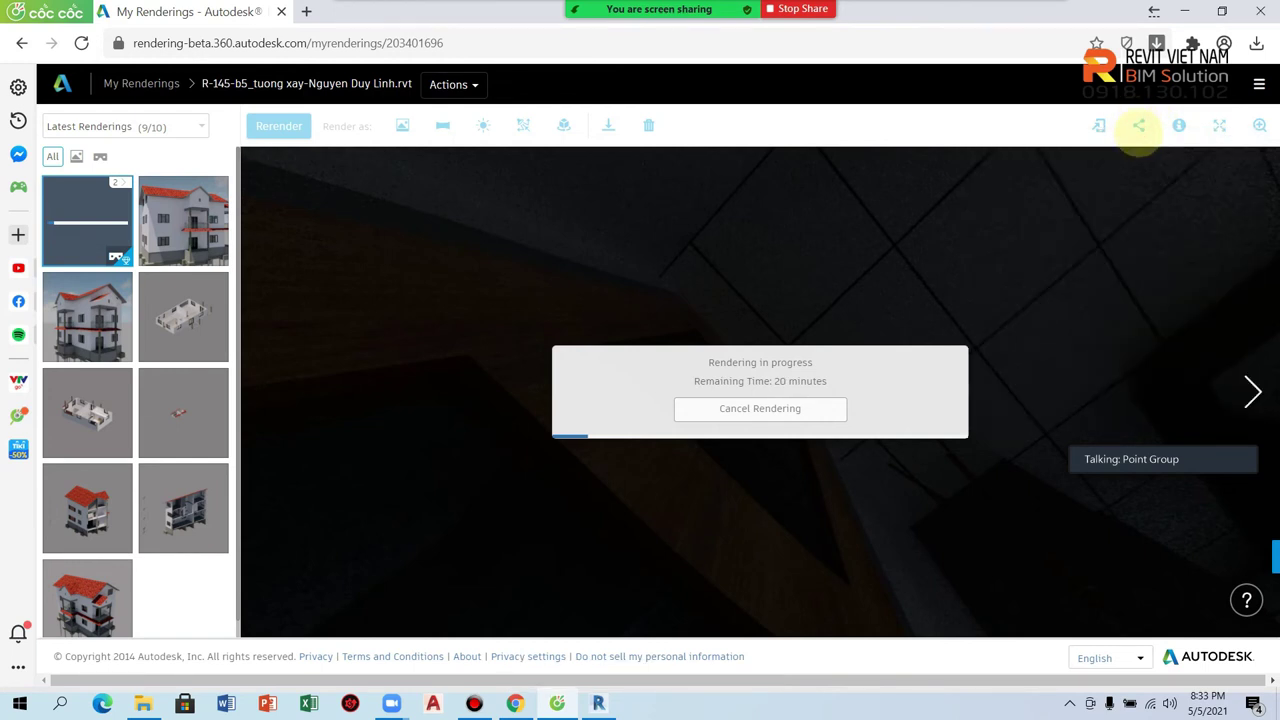
left_click(183, 213)
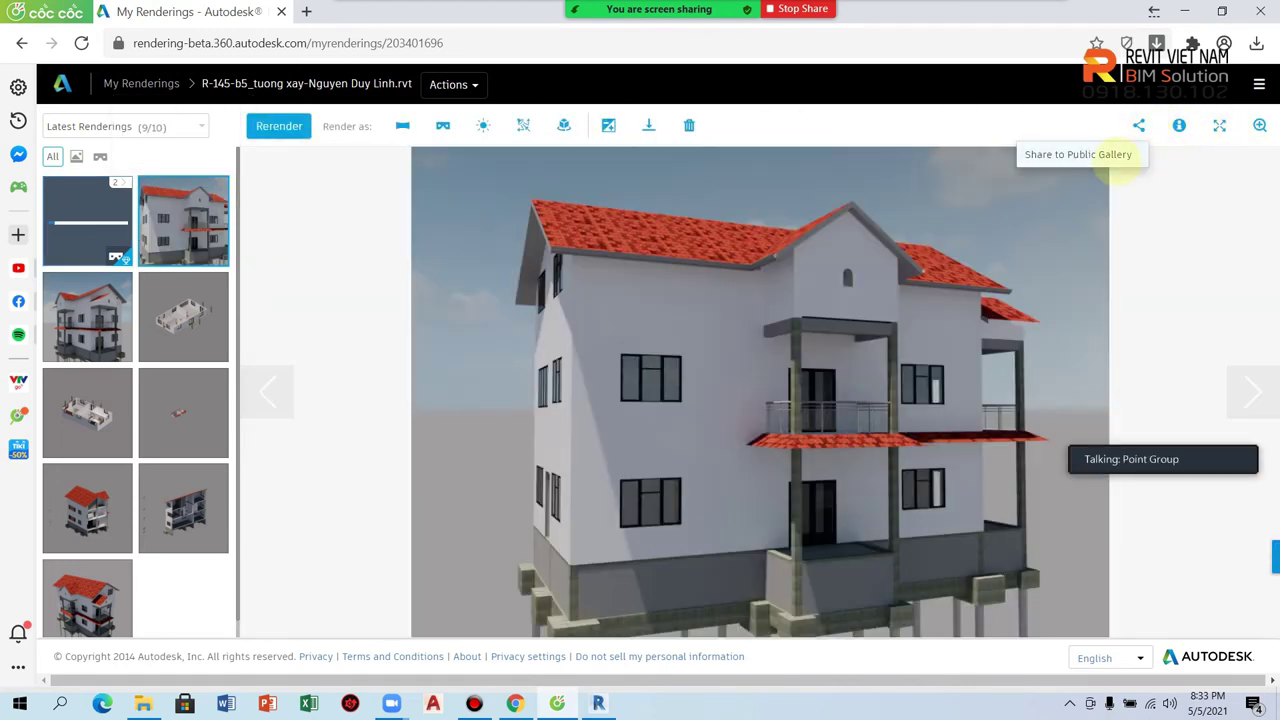
left_click(1138, 126)
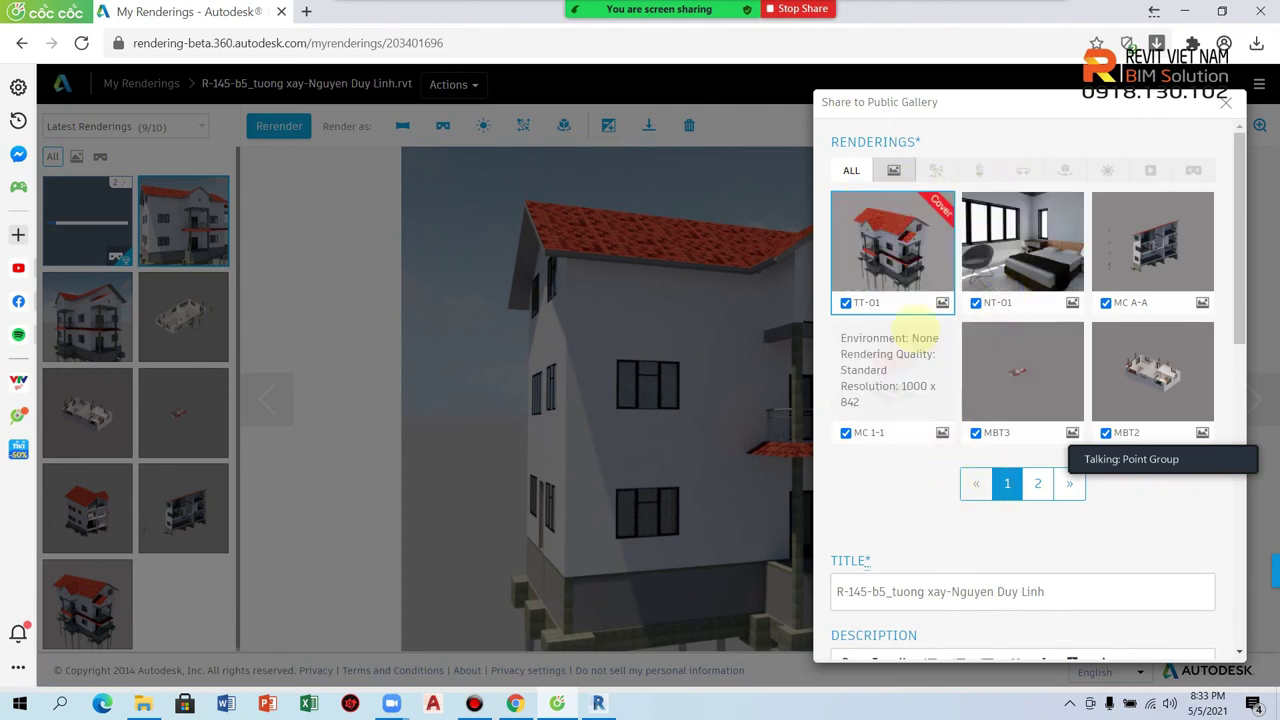
scroll(895, 605, "down", 3)
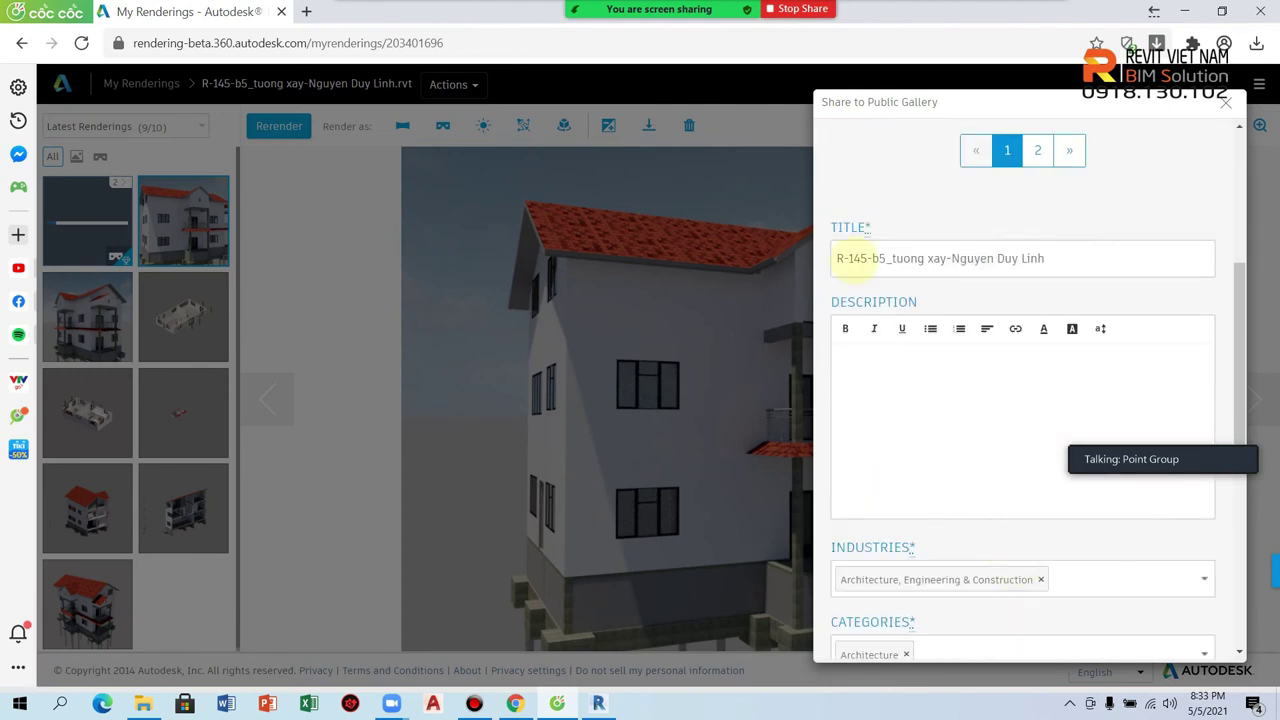
scroll(950, 500, "down", 3)
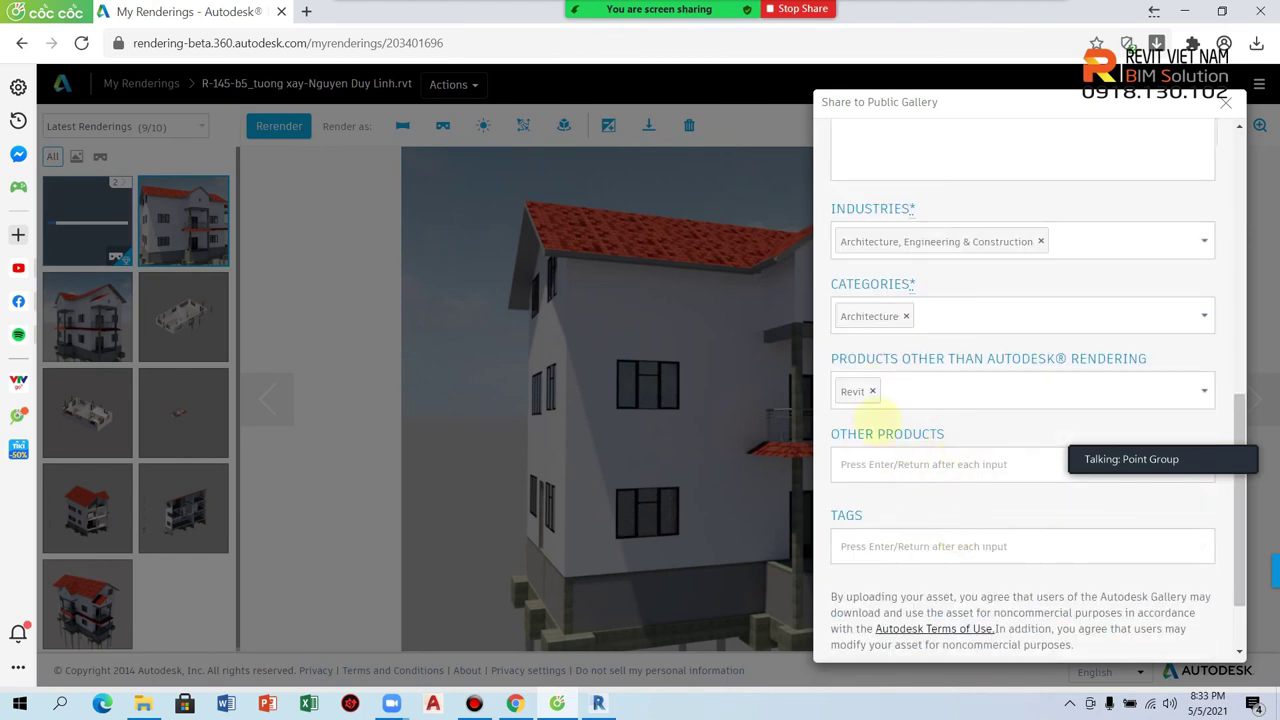
scroll(880, 480, "down", 1)
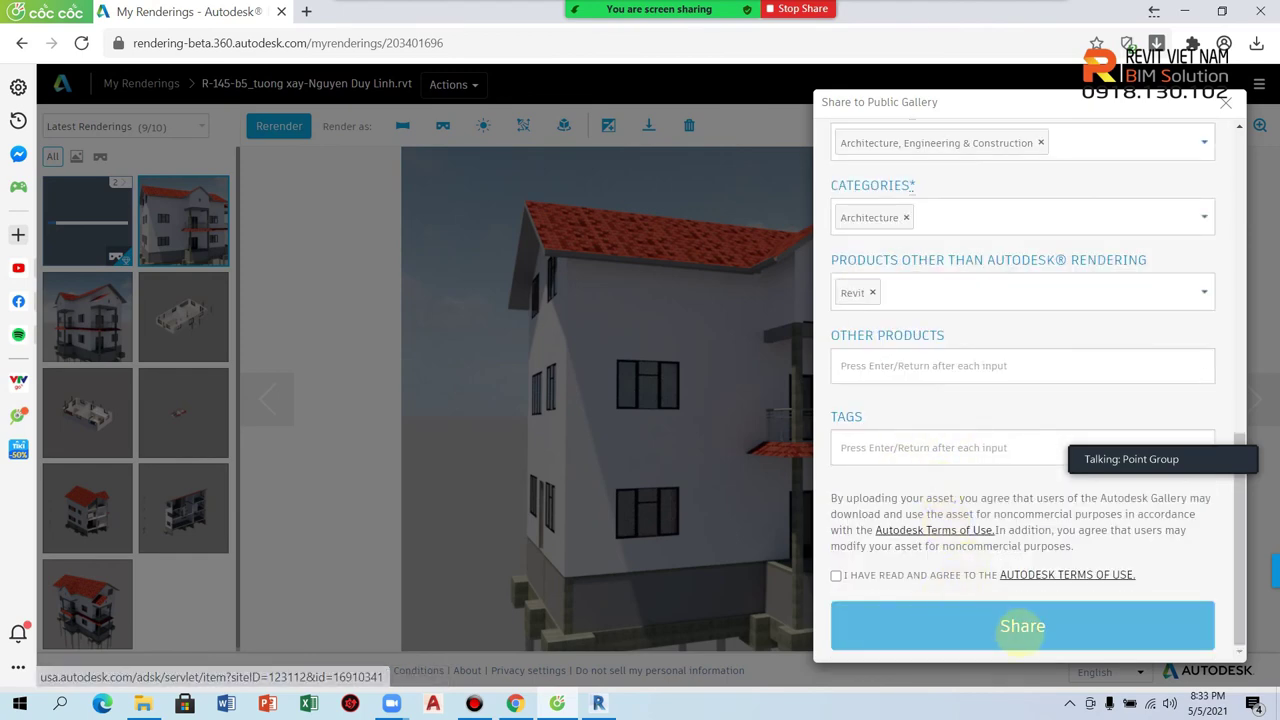
scroll(900, 320, "up", 4)
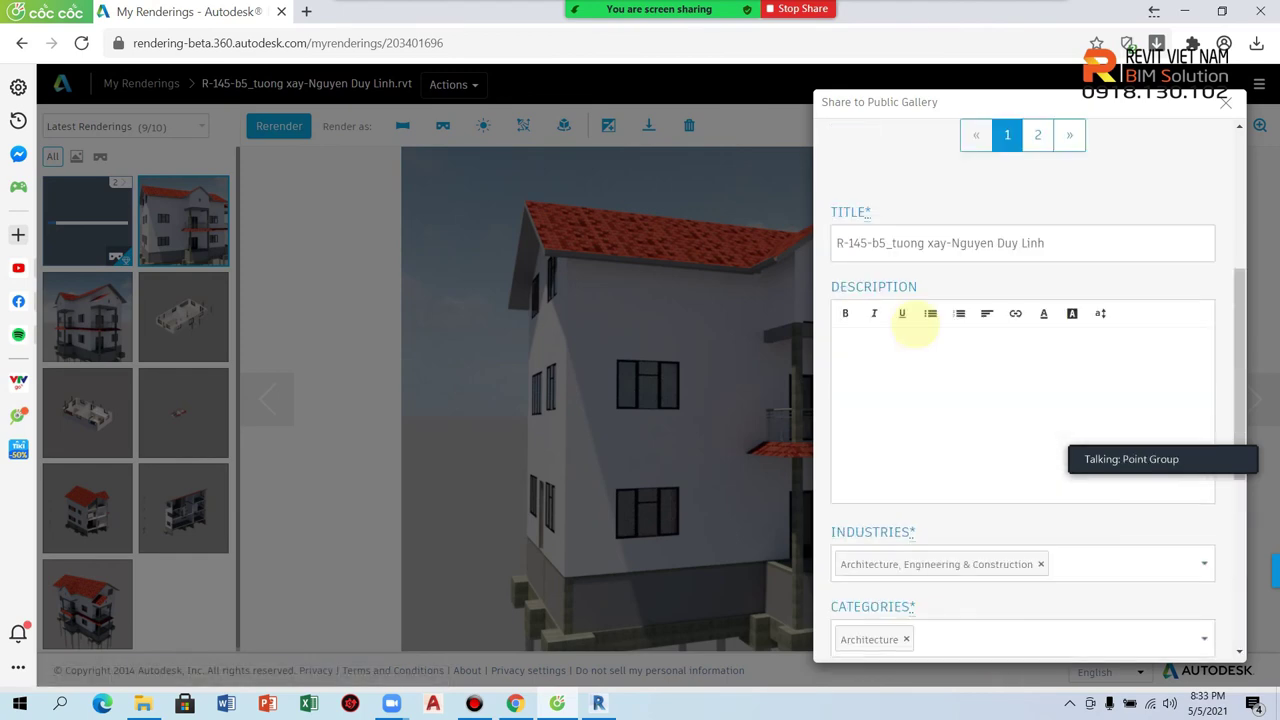
scroll(915, 330, "up", 3)
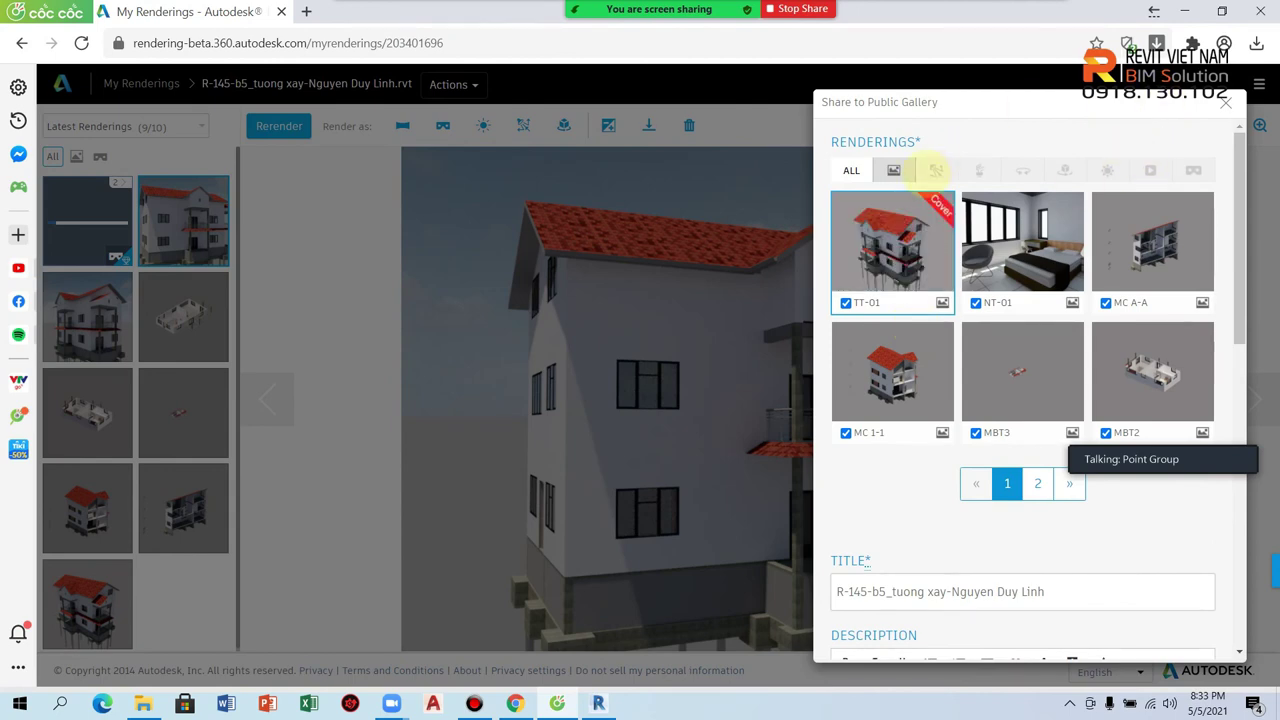
left_click(1229, 103)
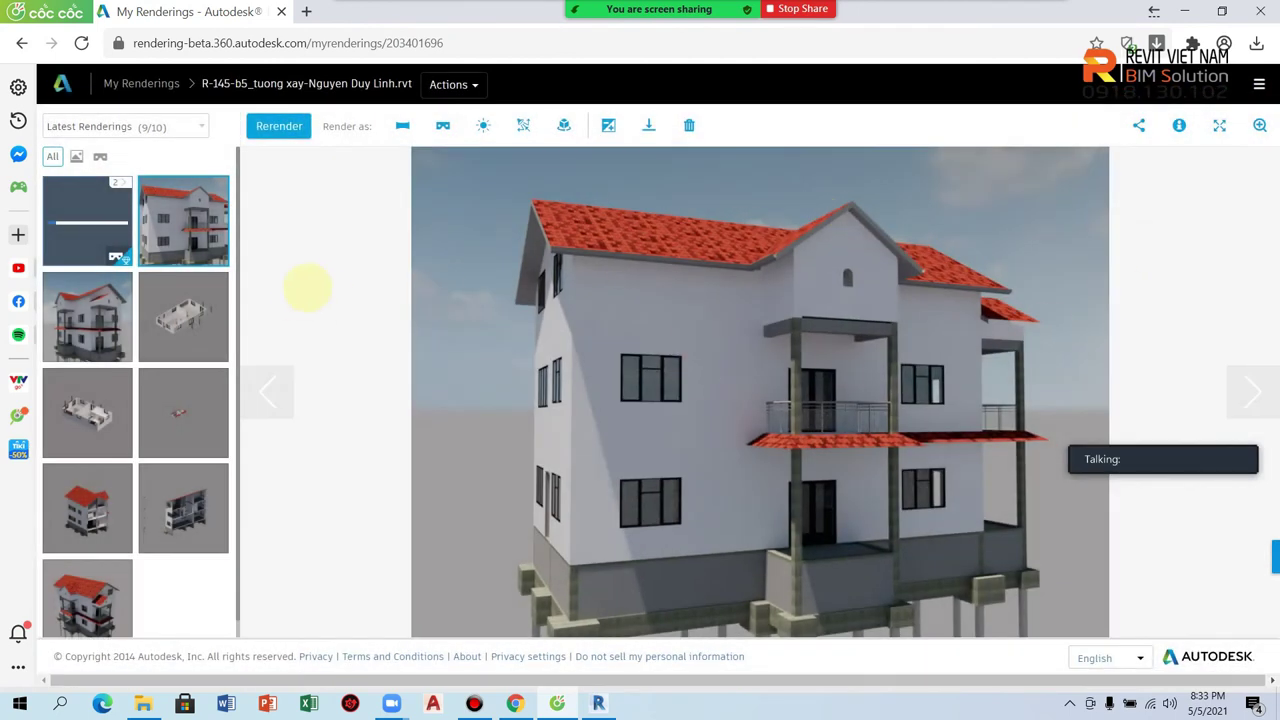